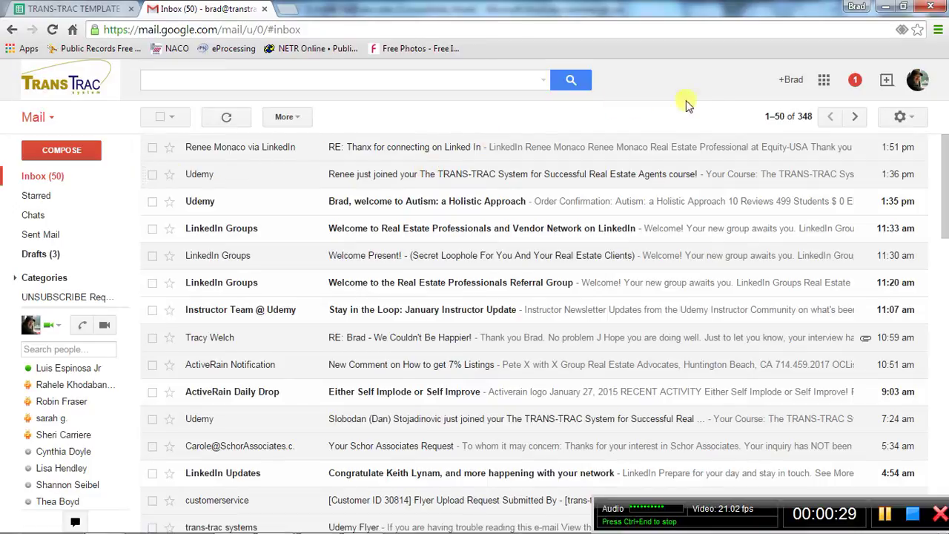
Open the Google Apps grid at the top right of Gmail.
{"action": "left_click", "coordinate": [825, 81]}
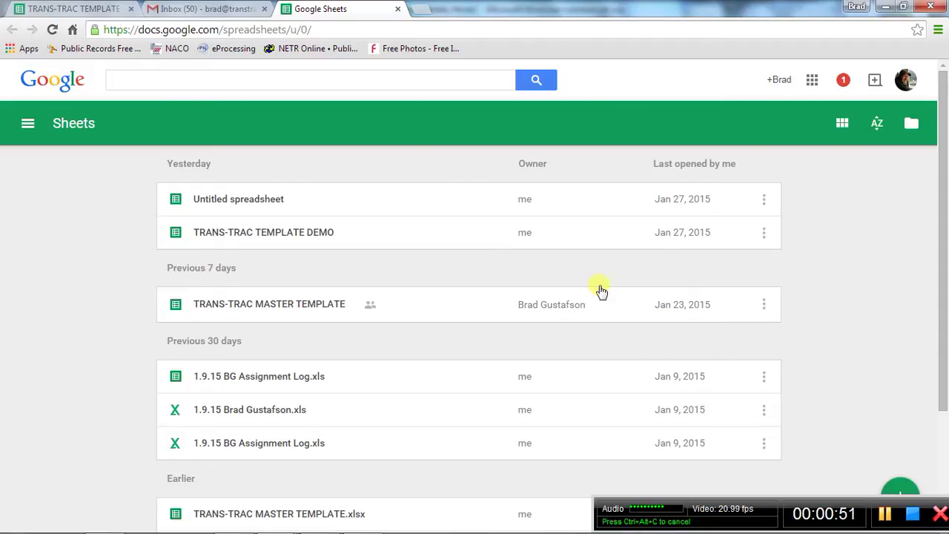
Launch Google Sheets from the Google Apps panel to reach its recent-spreadsheets list.
{"action": "left_click_drag", "start_coordinate": [872, 510], "coordinate": [320, 500]}
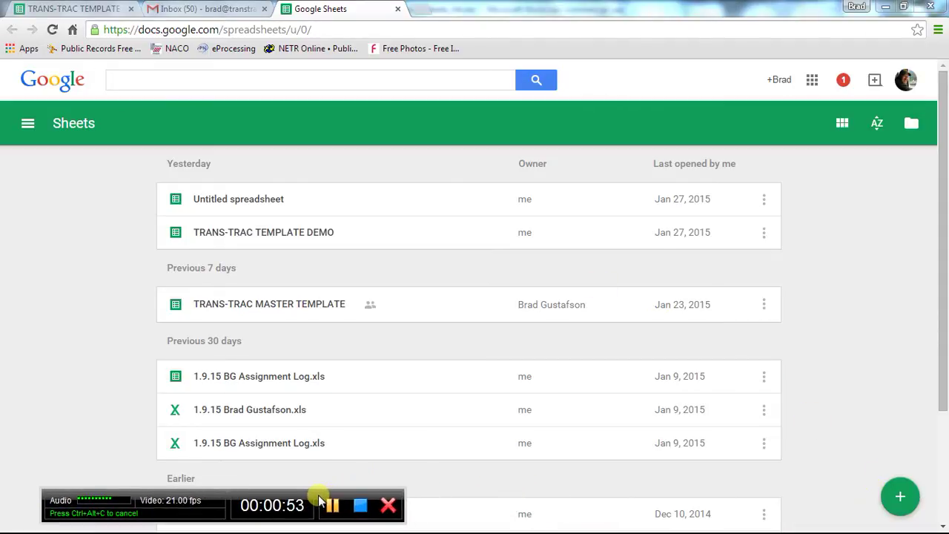
Create a blank spreadsheet and start renaming it TRANSACTIONS.
{"action": "left_click", "coordinate": [900, 500]}
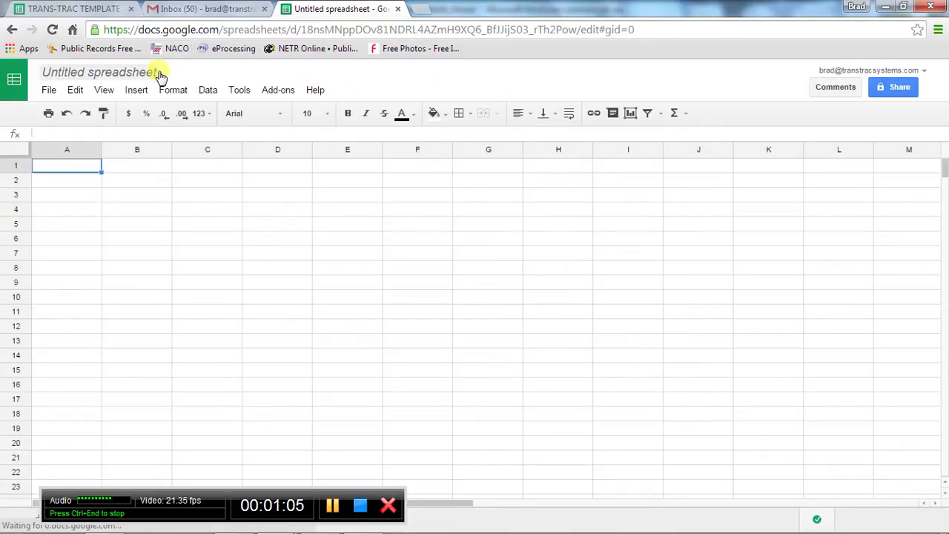
{"action": "left_click", "coordinate": [111, 72]}
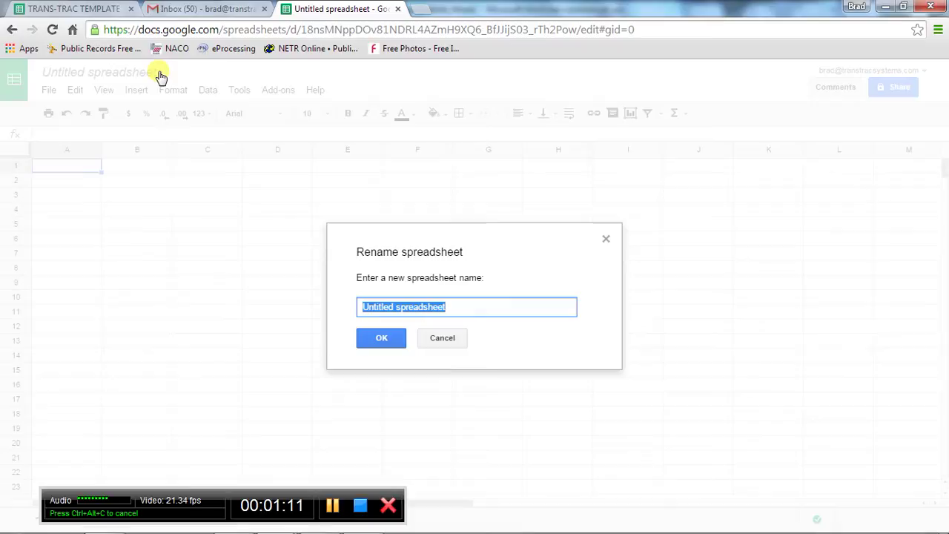
{"action": "type", "text": "TRN"}
{"action": "type", "text": "NS"}
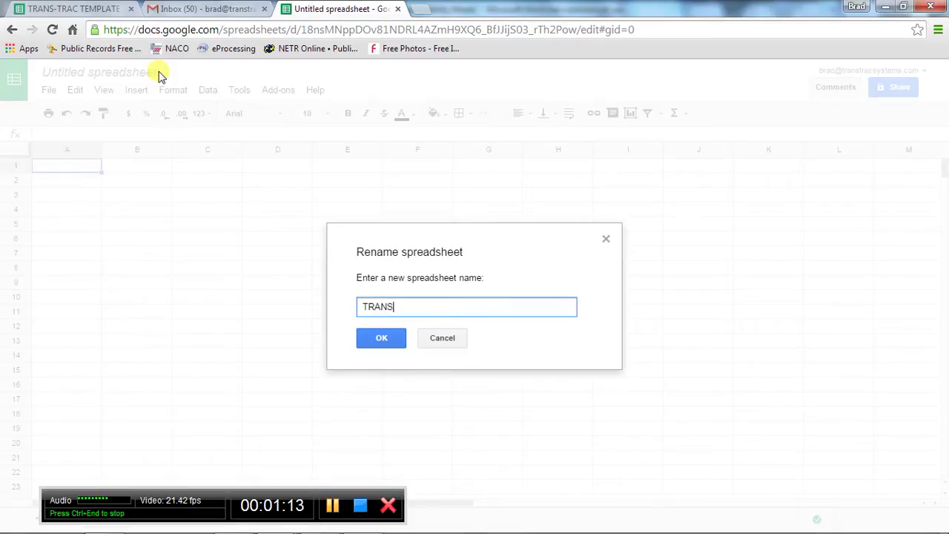
{"action": "type", "text": "ACTIONS"}
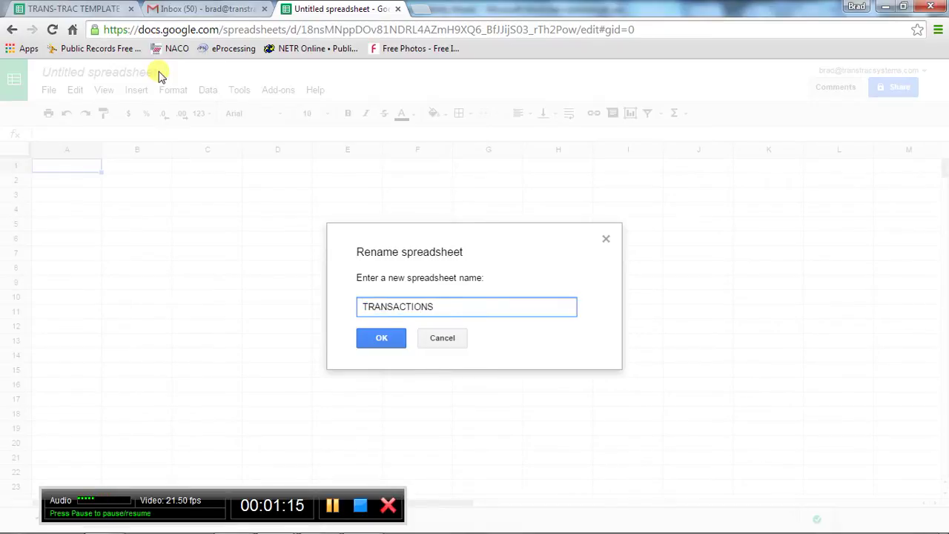
Confirm the TRANSACTIONS name and enter A1–D1 headers: Property Address, Client Names, List price, list date.
{"action": "left_click", "coordinate": [382, 339]}
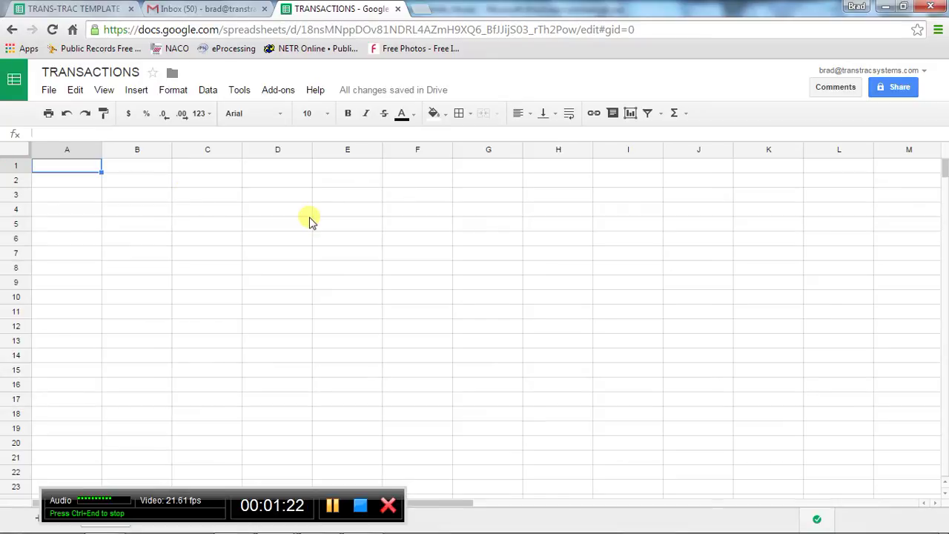
{"action": "type", "text": "Property Ad"}
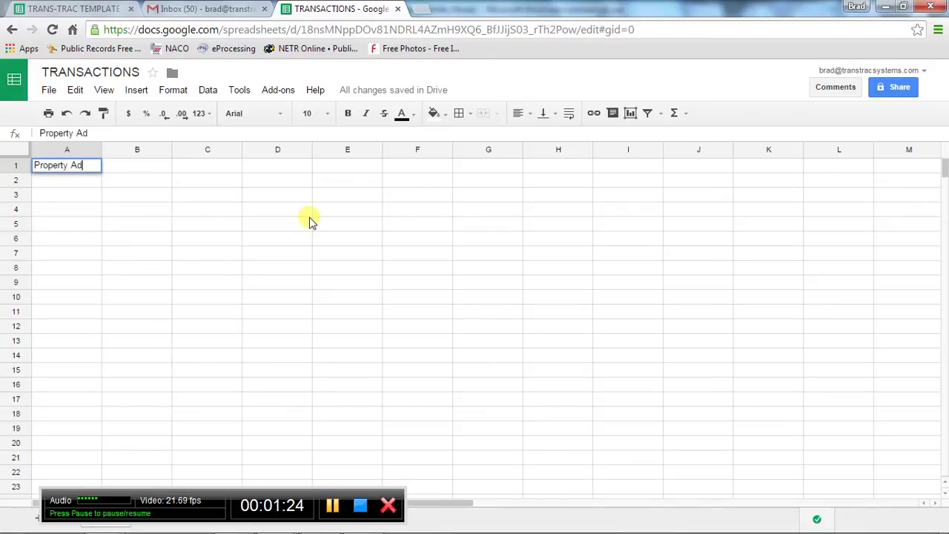
{"action": "type", "text": "dress"}
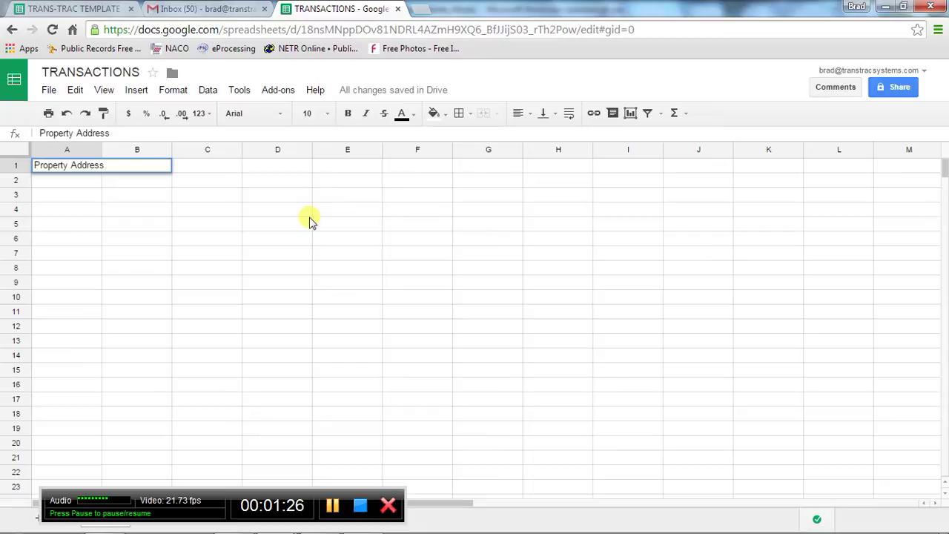
{"action": "key", "text": "Tab"}
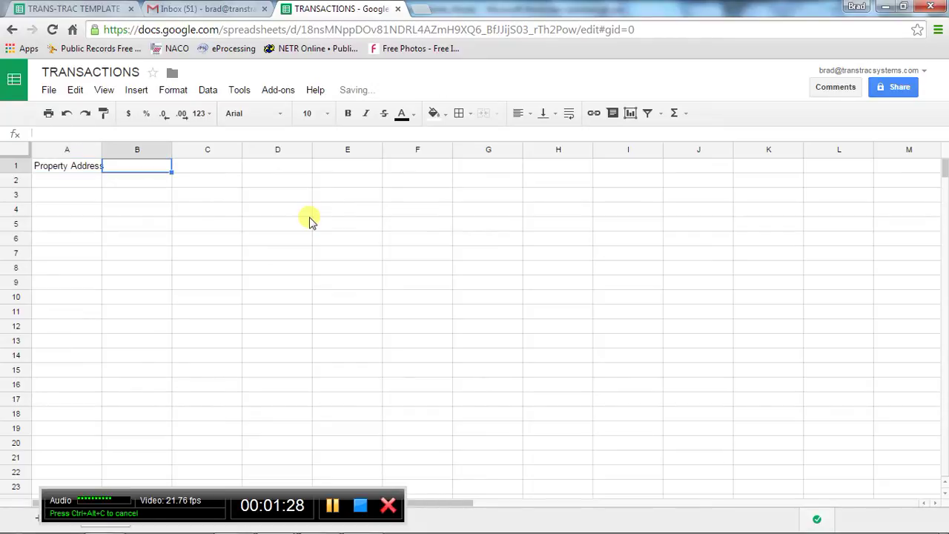
{"action": "type", "text": "Cl"}
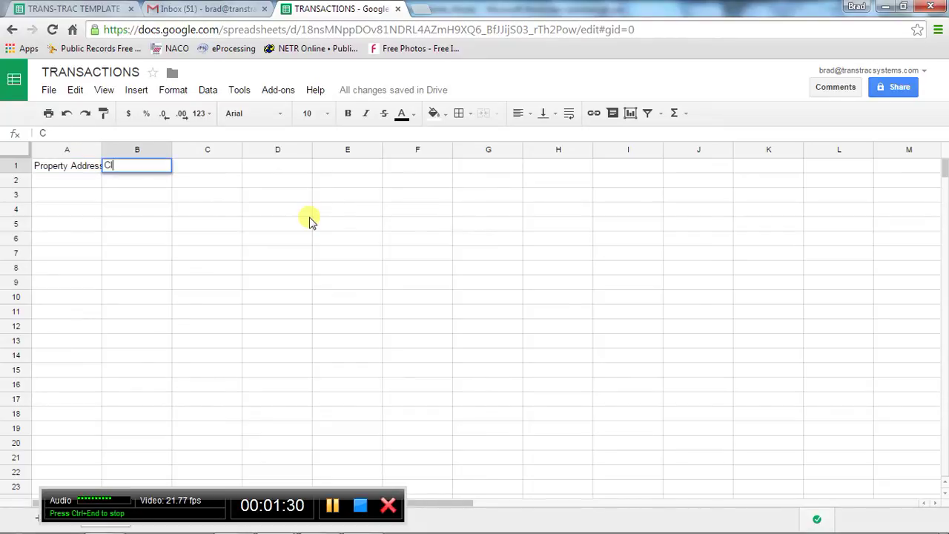
{"action": "type", "text": "ient Names"}
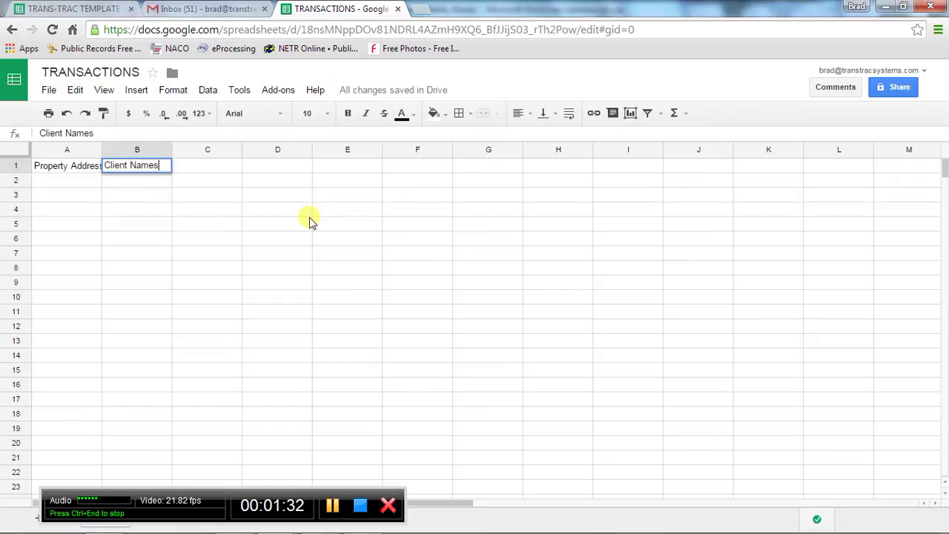
{"action": "key", "text": "Tab"}
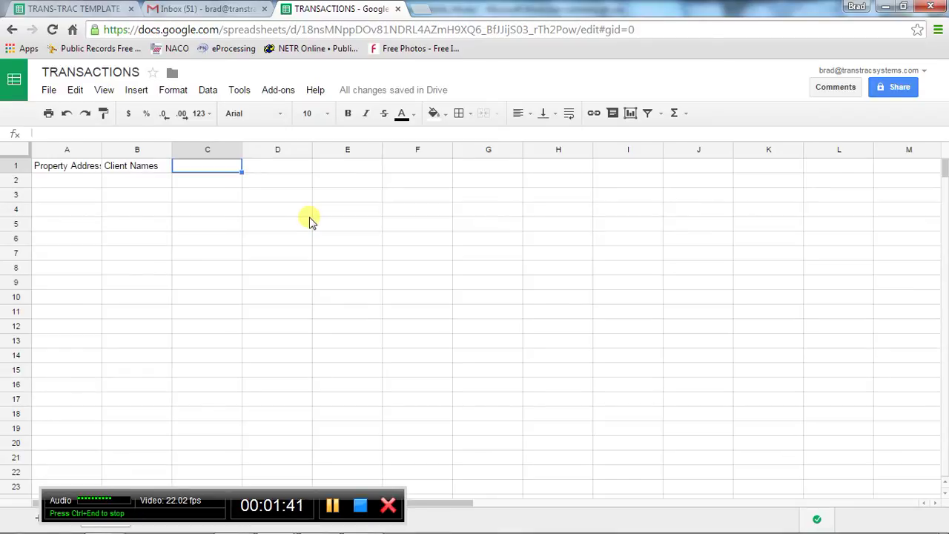
{"action": "type", "text": "List pr"}
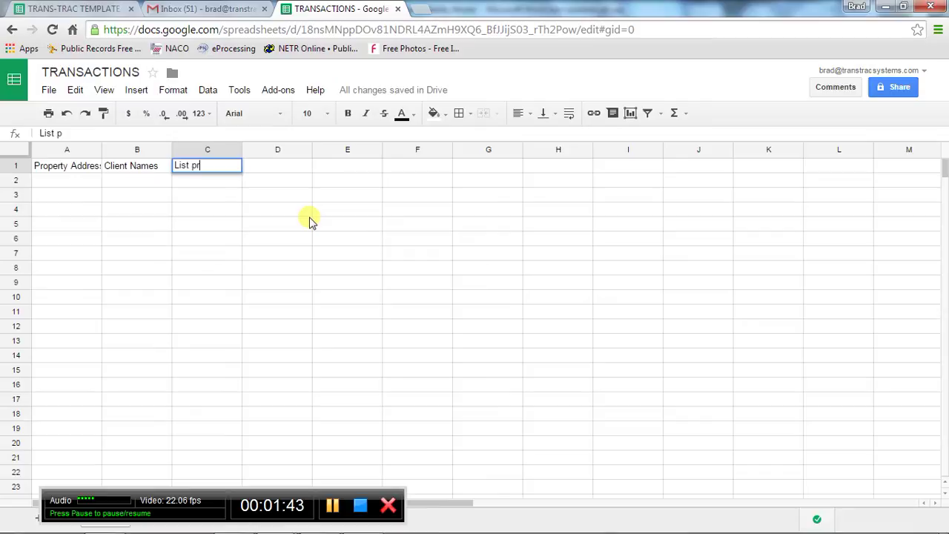
{"action": "type", "text": "ice"}
{"action": "key", "text": "Tab"}
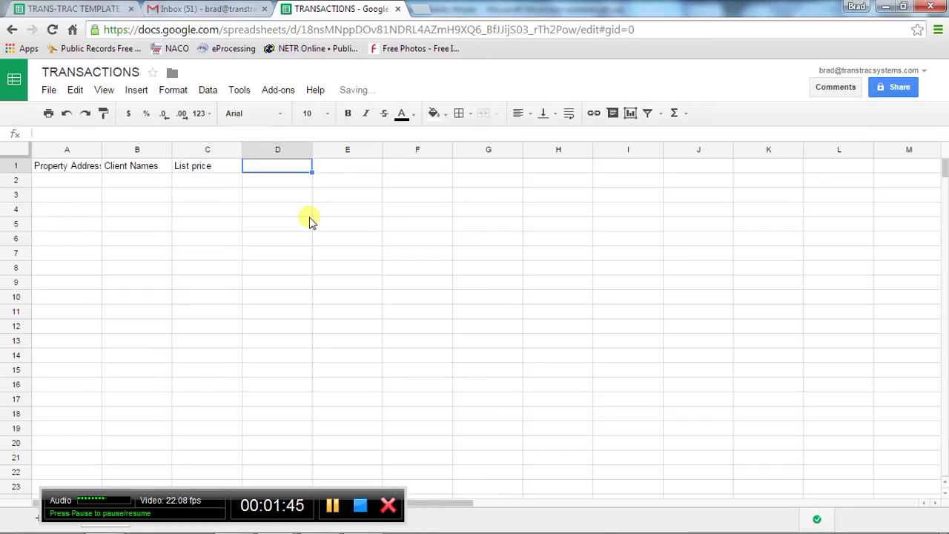
{"action": "type", "text": "list d"}
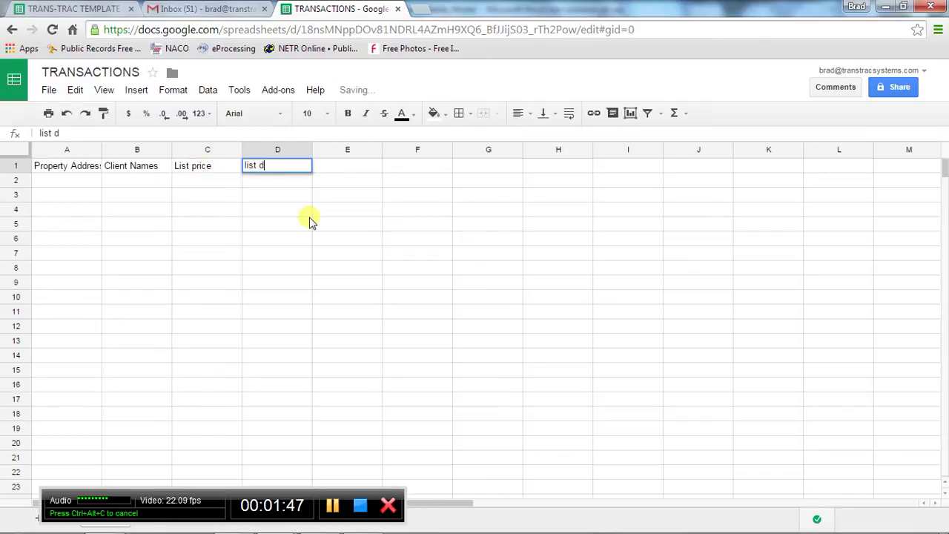
{"action": "type", "text": "ate"}
{"action": "key", "text": "Tab"}
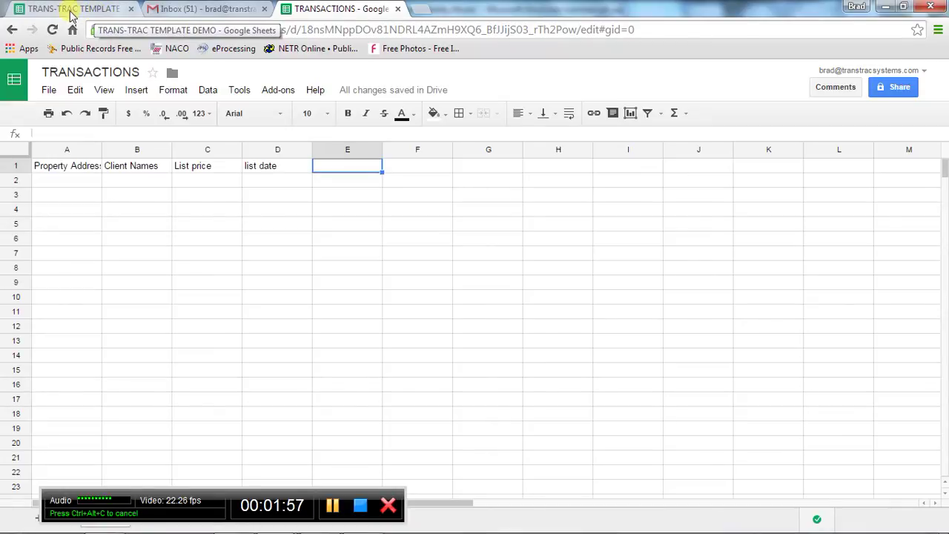
Switch to TRANS-TRAC TEMPLATE DEMO and view its TRANSACTIONS sheet.
{"action": "left_click", "coordinate": [73, 12]}
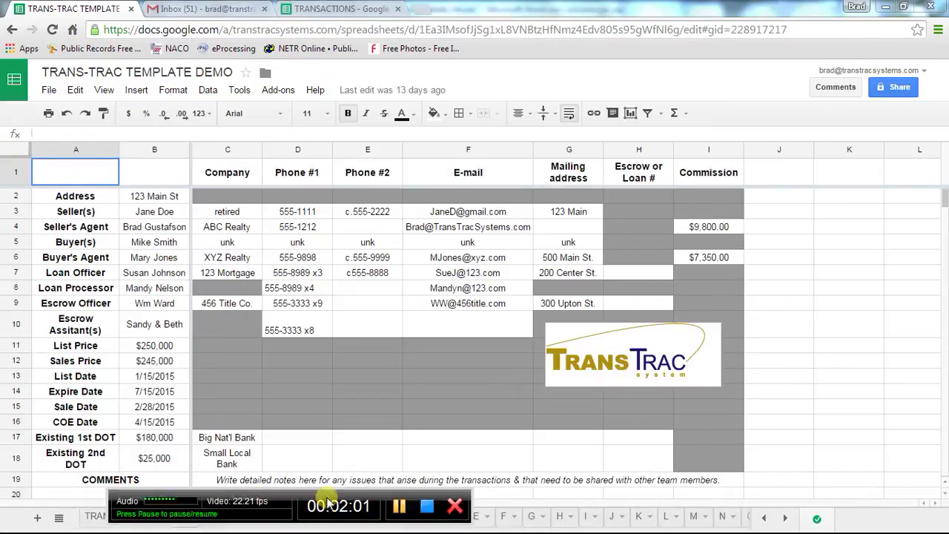
{"action": "left_click", "coordinate": [124, 518]}
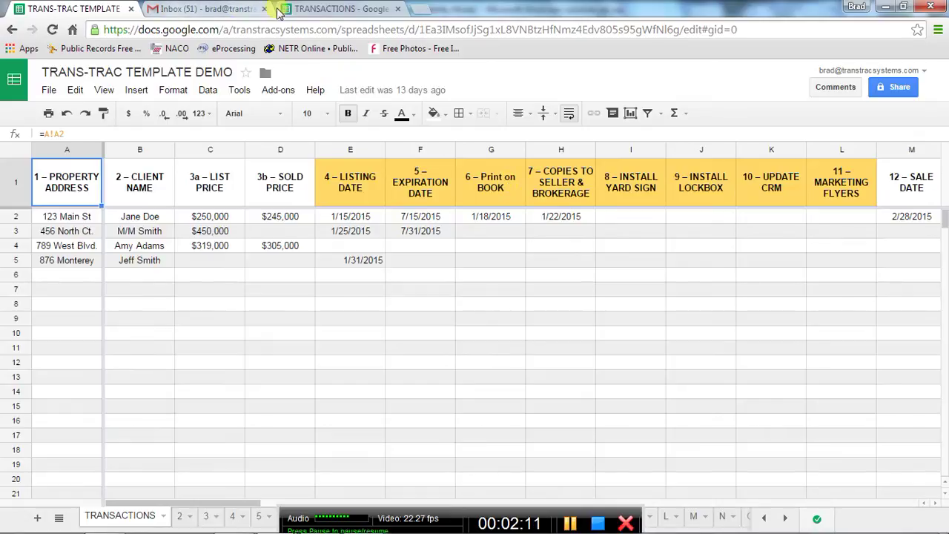
Back in TRANSACTIONS, add the headers Exp date, Sign install and lokbox.
{"action": "left_click", "coordinate": [310, 11]}
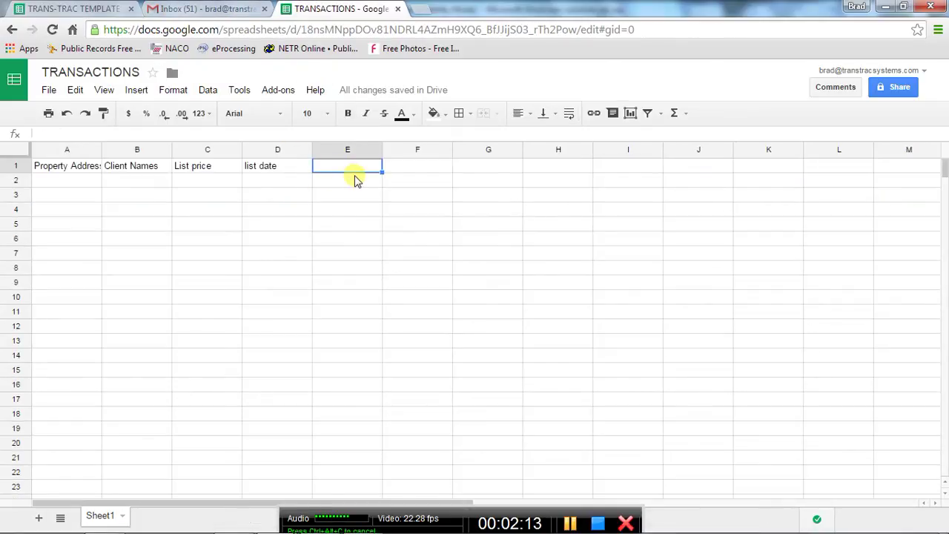
{"action": "type", "text": "E"}
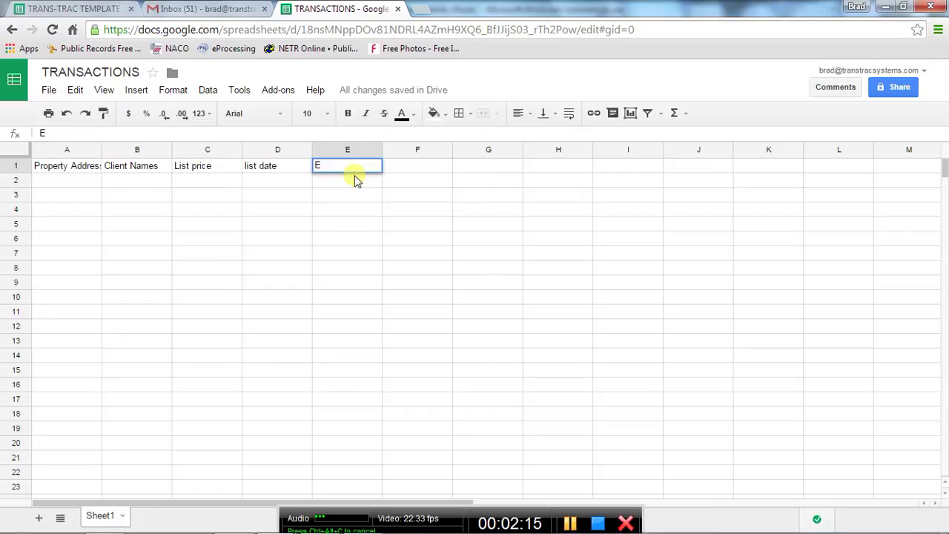
{"action": "type", "text": "xp date"}
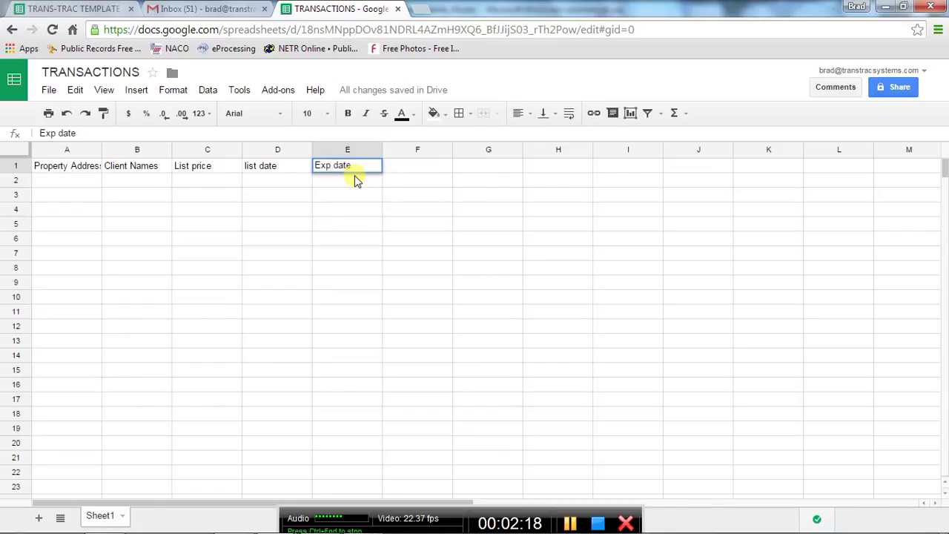
{"action": "key", "text": "Tab"}
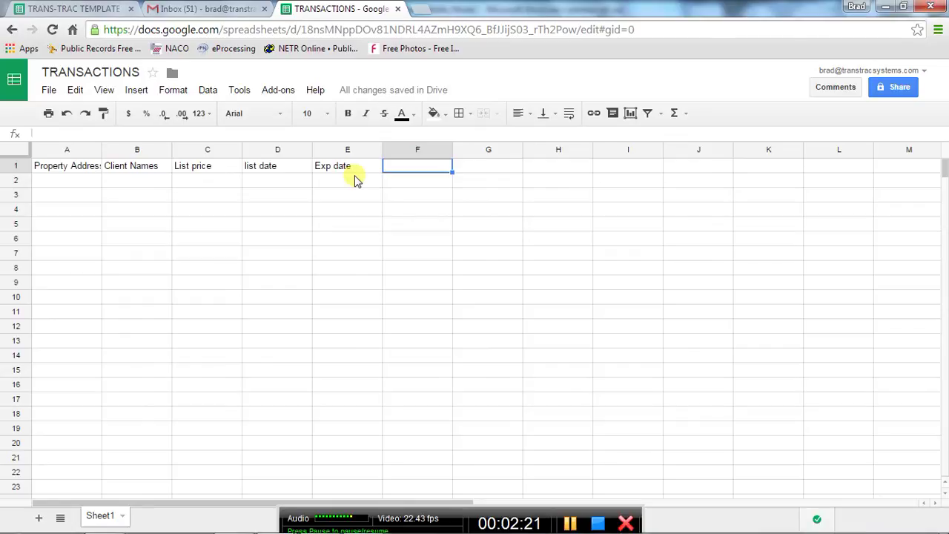
{"action": "type", "text": "Si"}
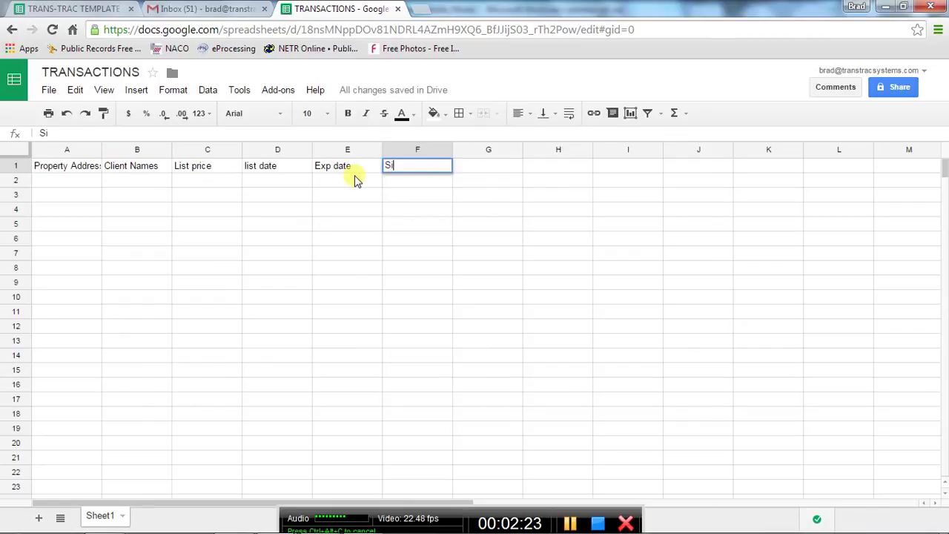
{"action": "type", "text": "gn "}
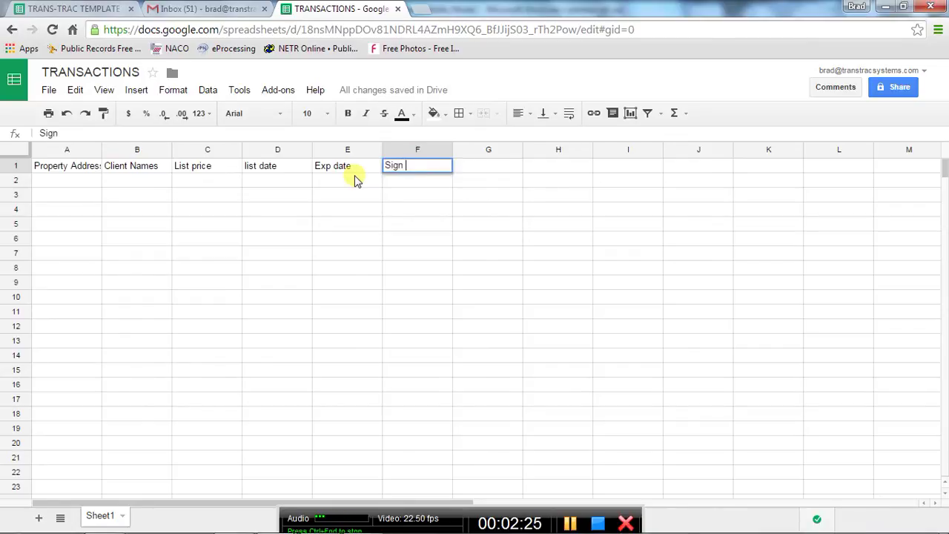
{"action": "type", "text": "install"}
{"action": "key", "text": "Tab"}
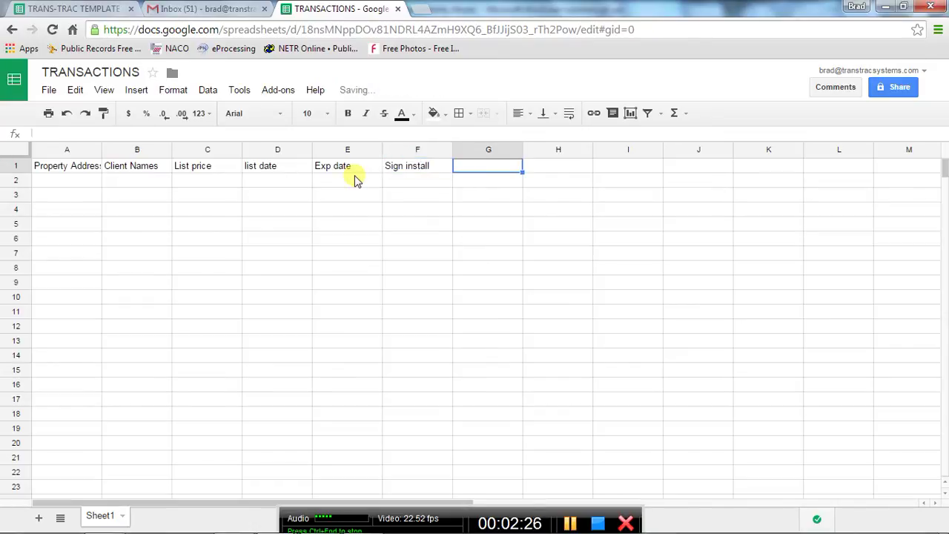
{"action": "type", "text": "lokbo"}
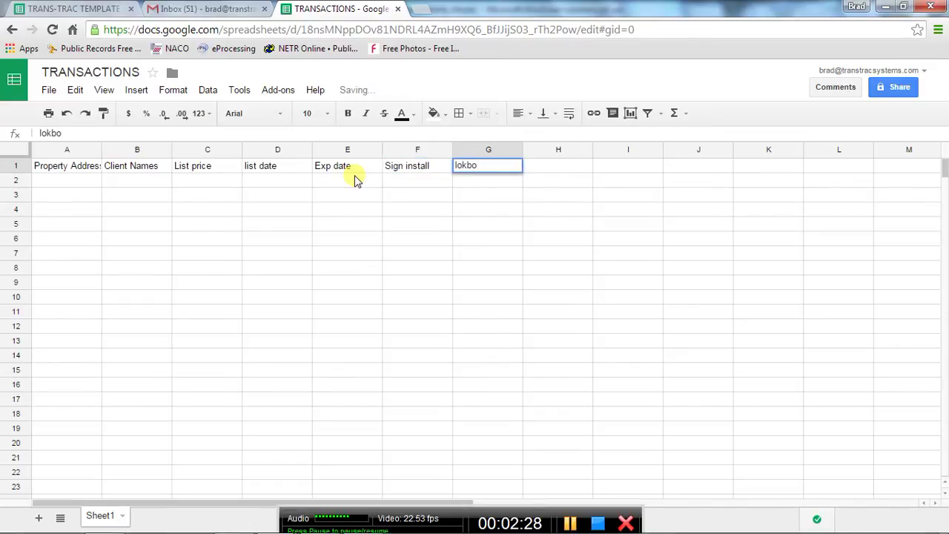
{"action": "key", "text": "BackSpace"}
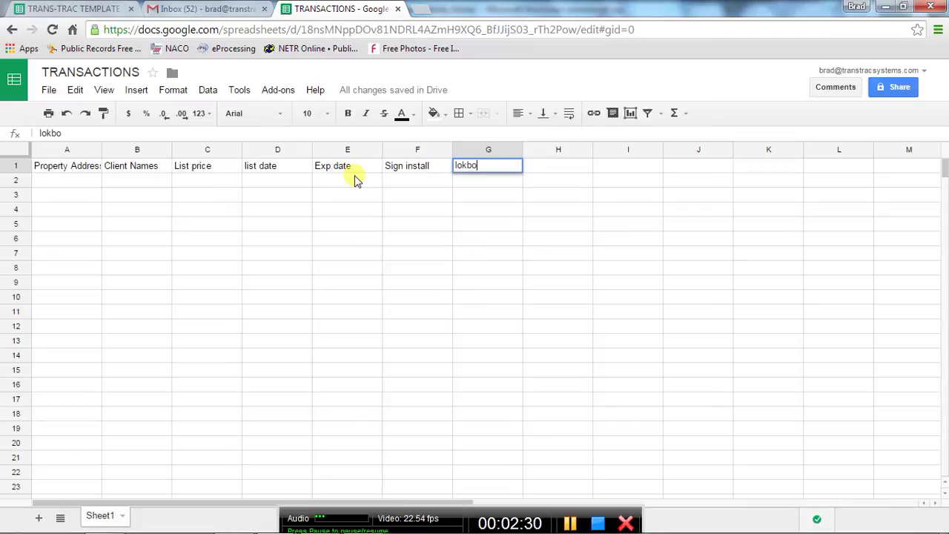
{"action": "type", "text": "x"}
{"action": "key", "text": "Tab"}
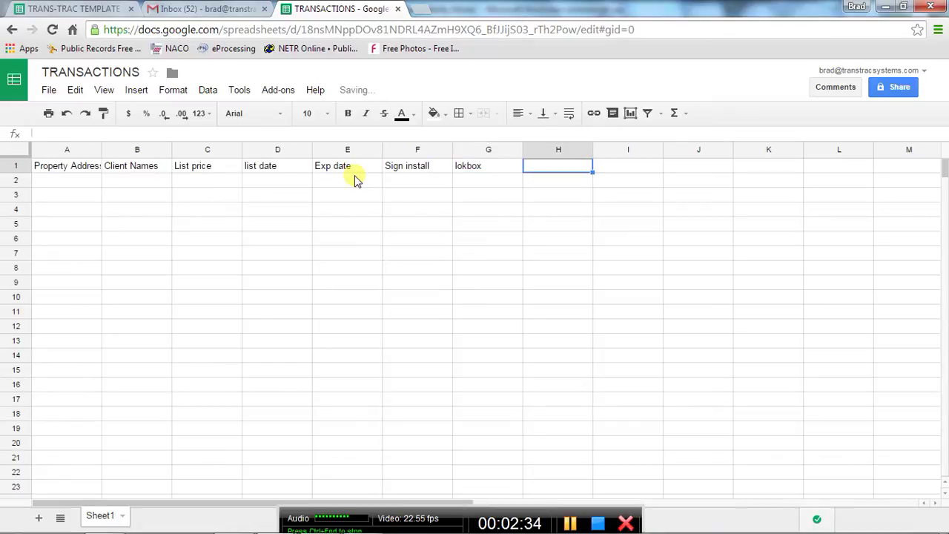
Add the headers Flyers, Run Add, open house and open escrow.
{"action": "type", "text": "Flyers"}
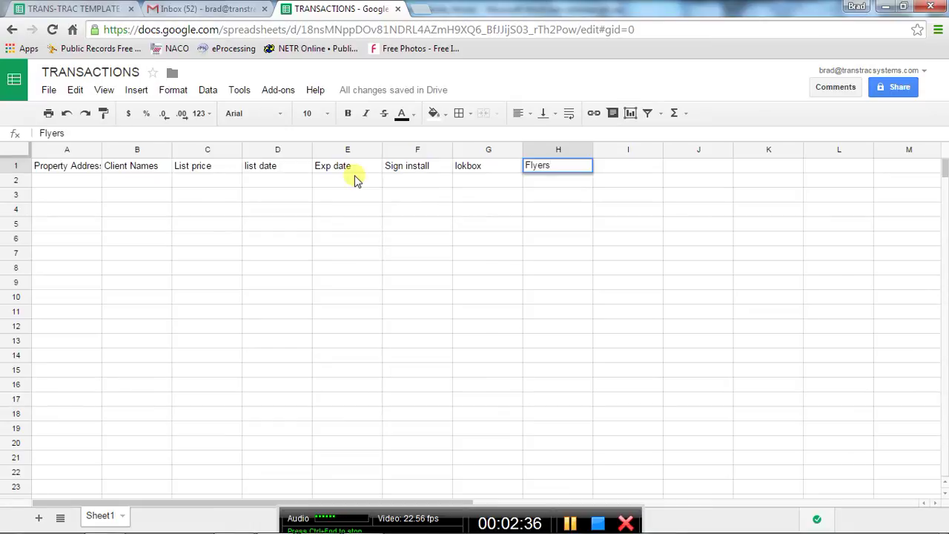
{"action": "key", "text": "Tab"}
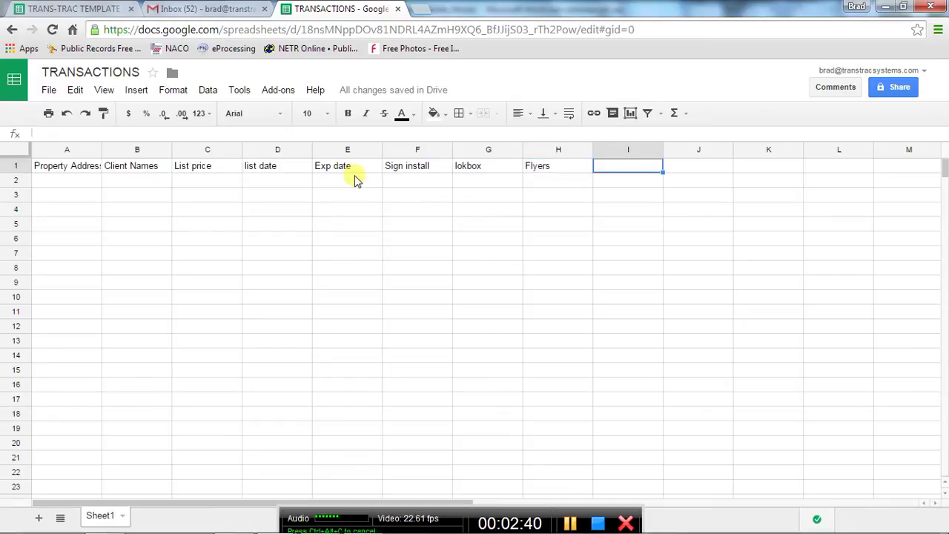
{"action": "type", "text": "Run Add"}
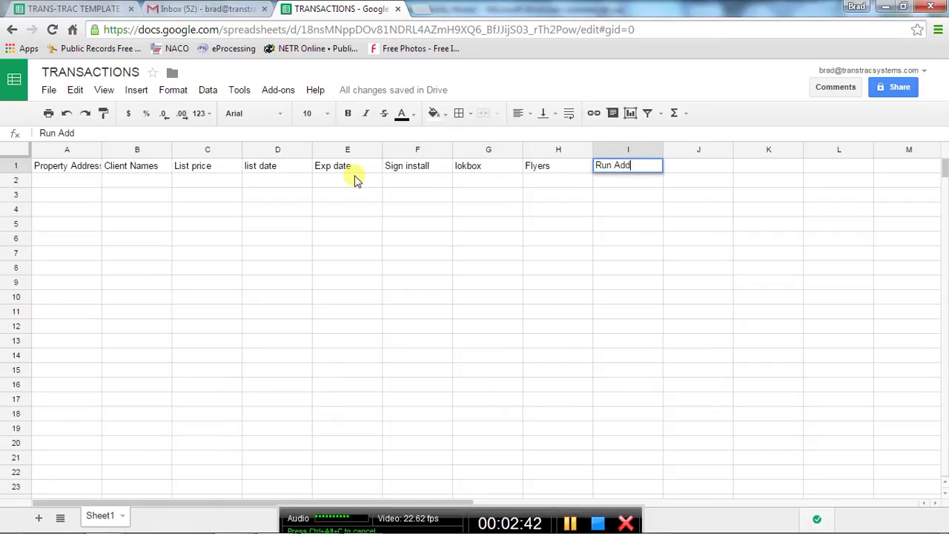
{"action": "key", "text": "Tab"}
{"action": "type", "text": "open h"}
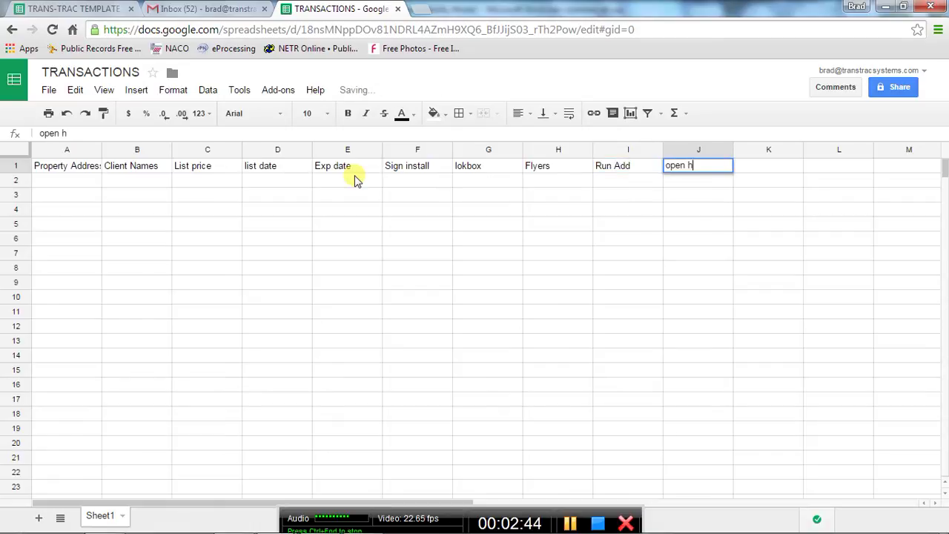
{"action": "type", "text": "ouse"}
{"action": "key", "text": "Tab"}
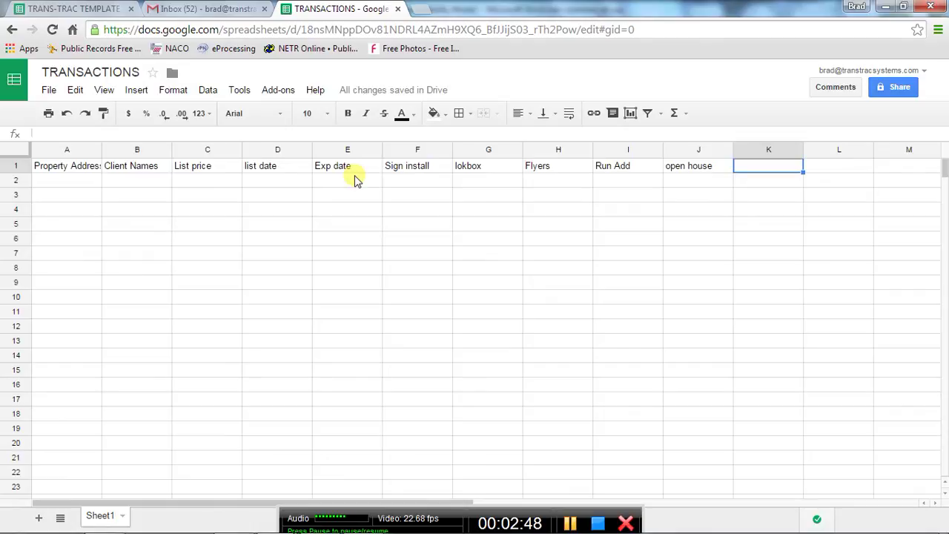
{"action": "type", "text": "open escrow"}
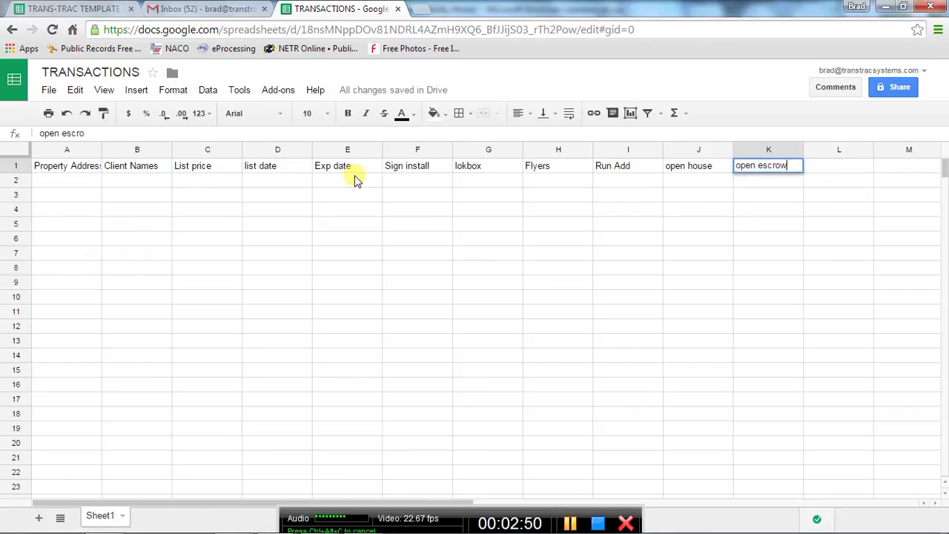
{"action": "key", "text": "Tab"}
Add the headers sched buyer to sign and Seller to sign.
{"action": "type", "text": "sched "}
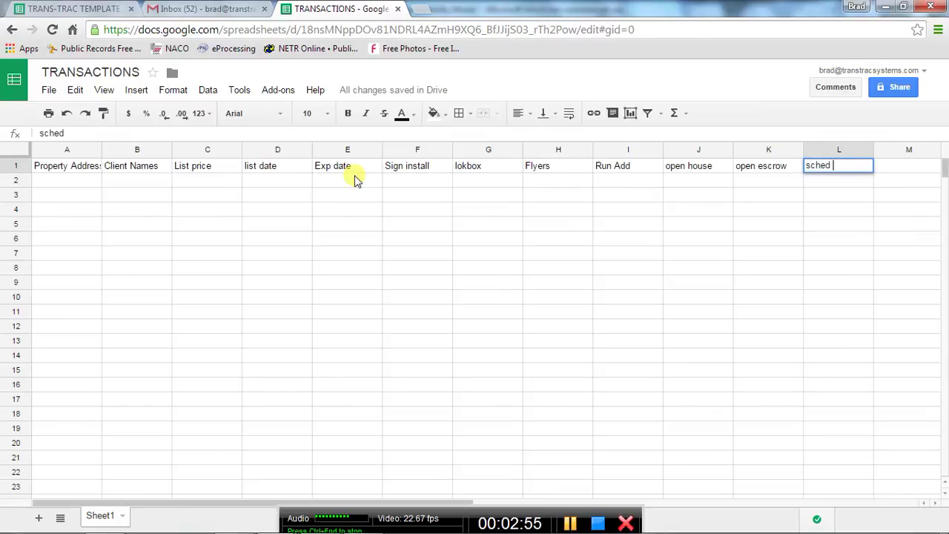
{"action": "type", "text": "buyer to sign"}
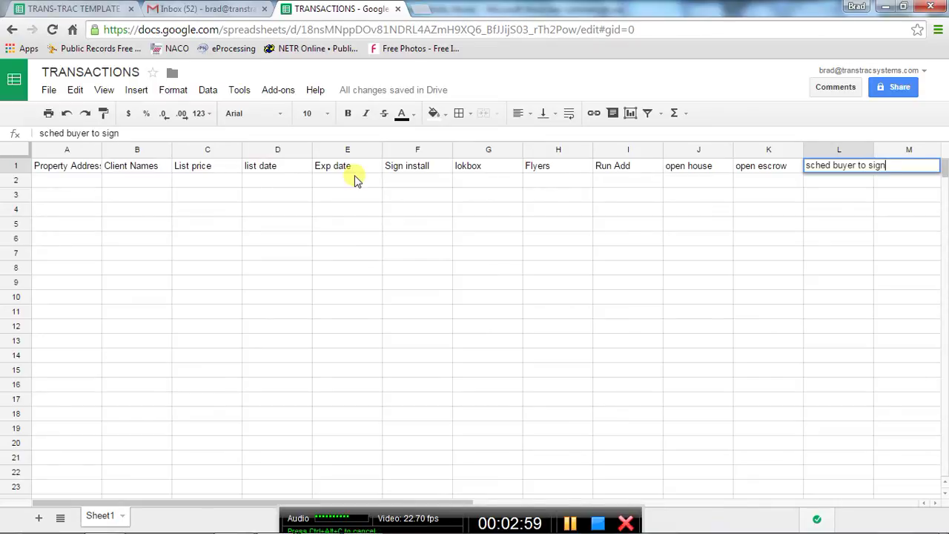
{"action": "key", "text": "Tab"}
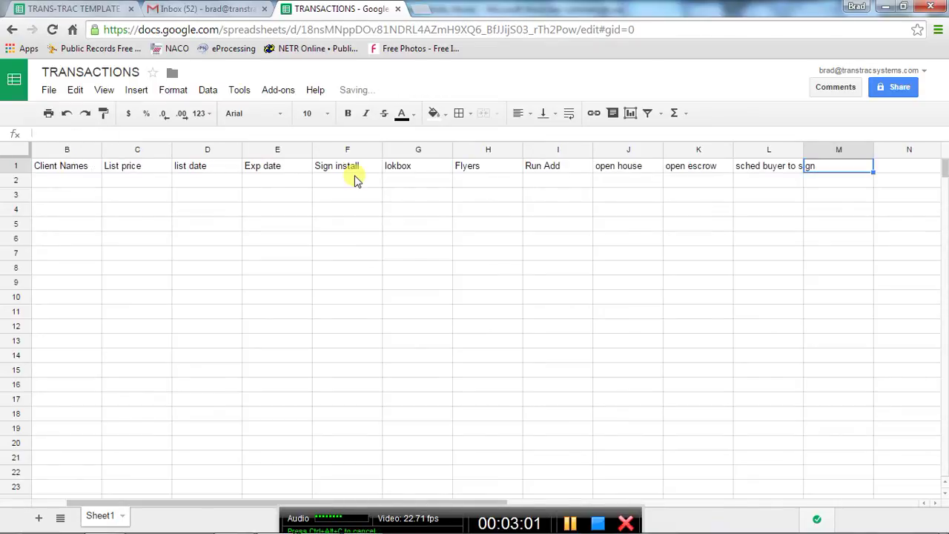
{"action": "type", "text": "Seller to "}
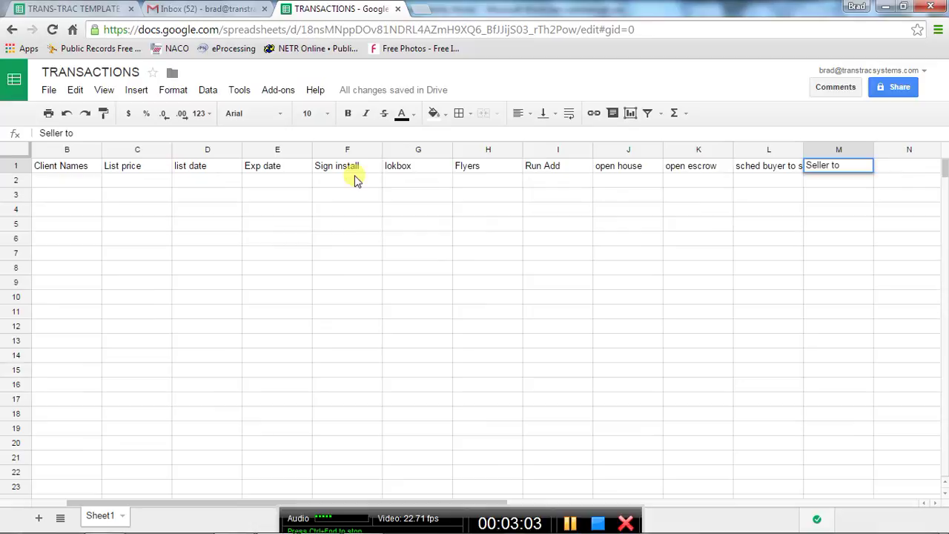
{"action": "type", "text": "sign"}
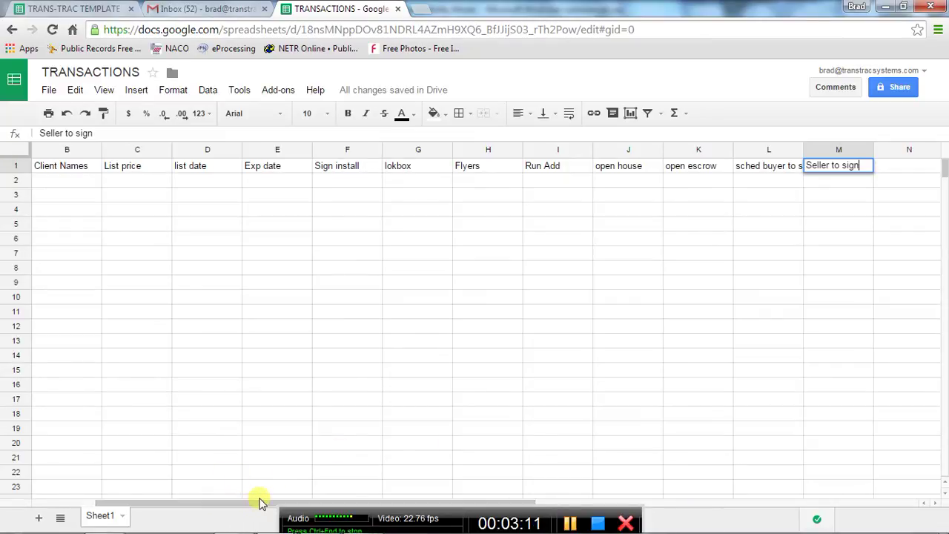
{"action": "left_click", "coordinate": [68, 506]}
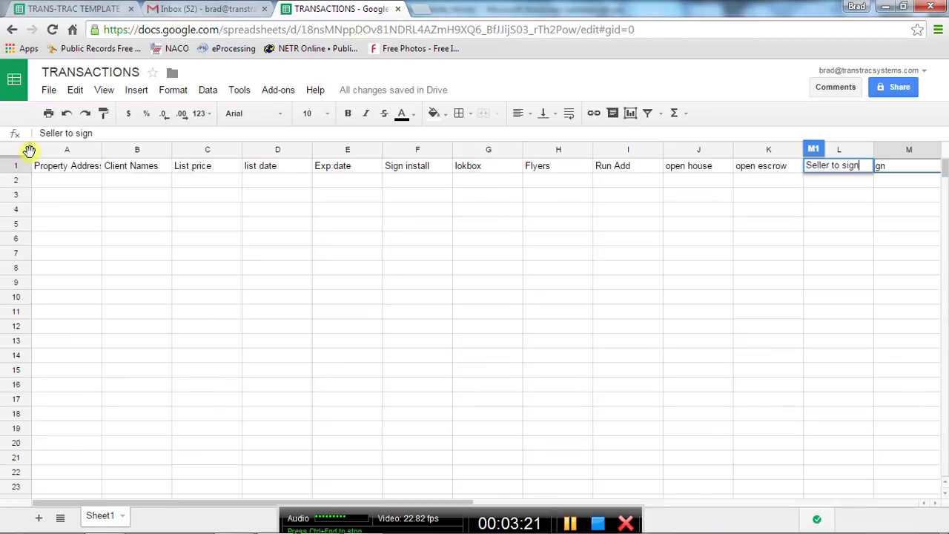
Freeze columns A–B and header row 1, then scroll to confirm they stay visible.
{"action": "left_click_drag", "start_coordinate": [29, 150], "coordinate": [175, 154]}
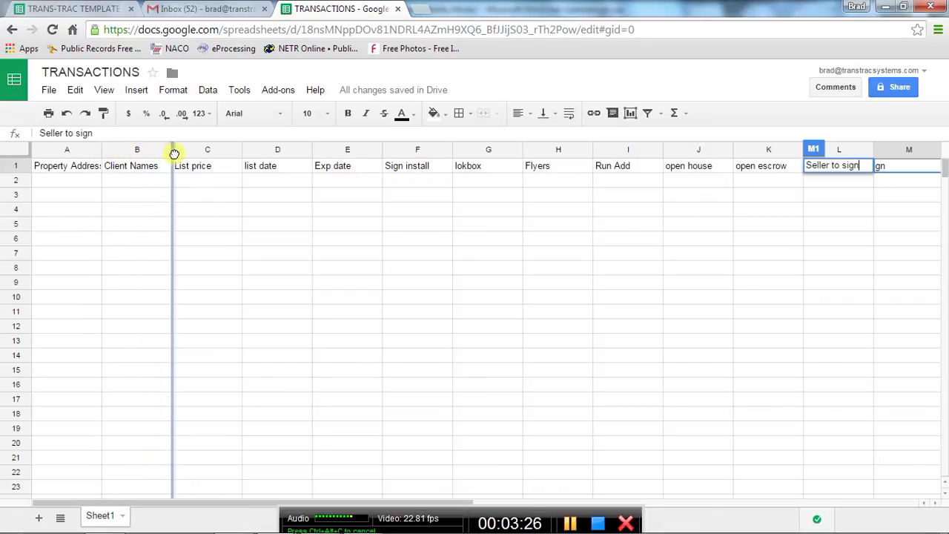
{"action": "left_click", "coordinate": [688, 506]}
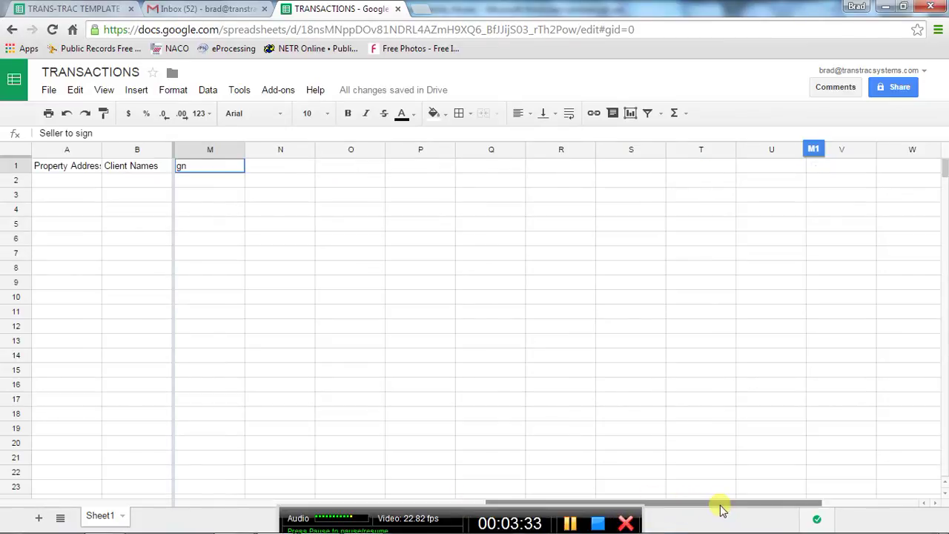
{"action": "left_click_drag", "start_coordinate": [720, 504], "coordinate": [358, 504]}
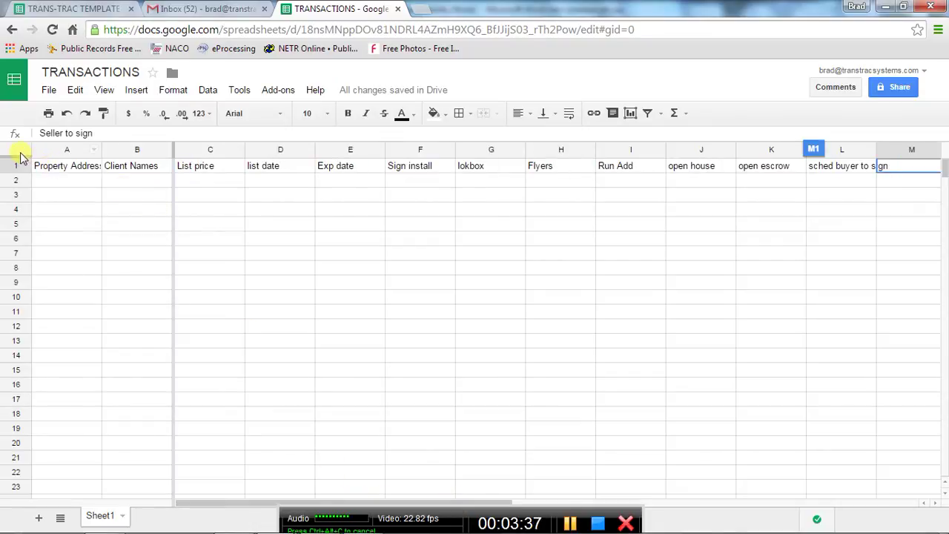
{"action": "left_click_drag", "start_coordinate": [18, 155], "coordinate": [17, 174]}
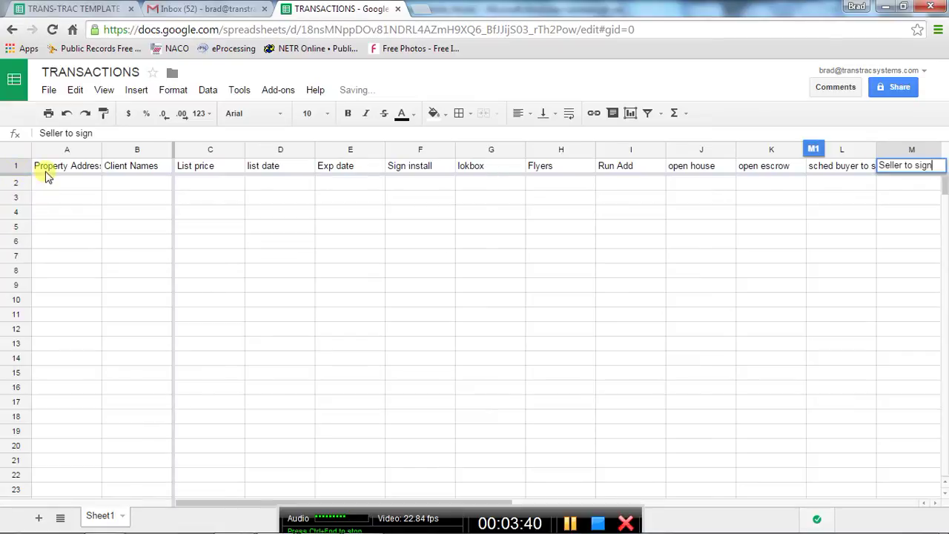
{"action": "scroll", "coordinate": [133, 324], "scroll_direction": "down", "scroll_amount": 6}
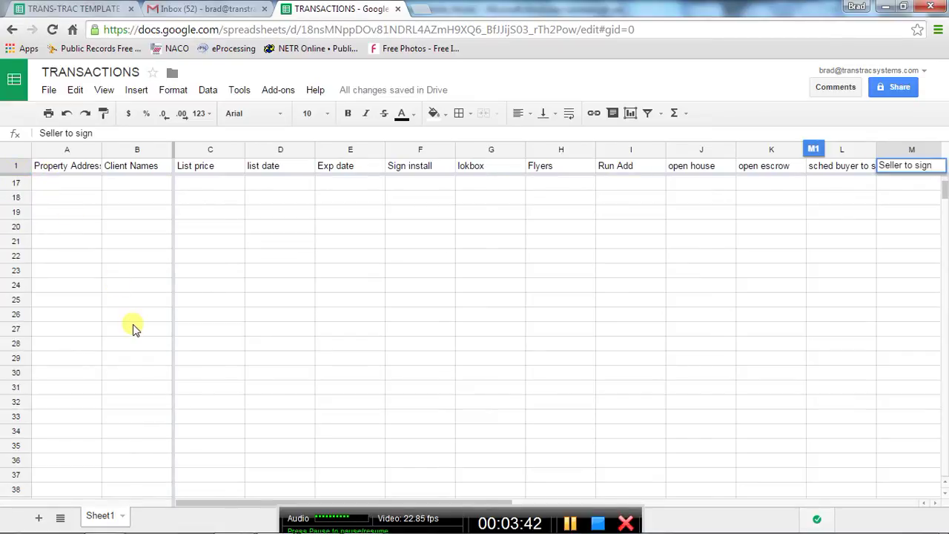
{"action": "scroll", "coordinate": [37, 217], "scroll_direction": "down", "scroll_amount": 3}
{"action": "scroll", "coordinate": [37, 218], "scroll_direction": "up", "scroll_amount": 6}
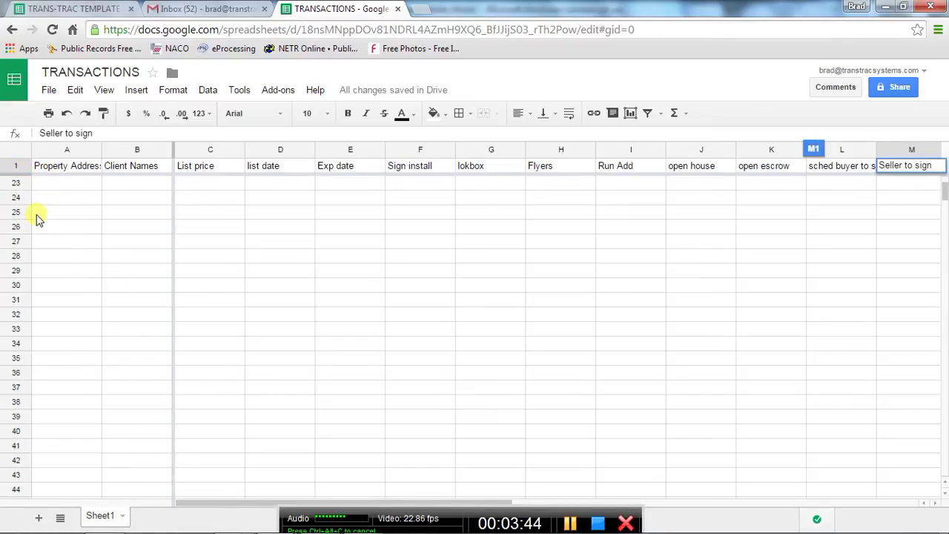
{"action": "scroll", "coordinate": [36, 216], "scroll_direction": "up", "scroll_amount": 3}
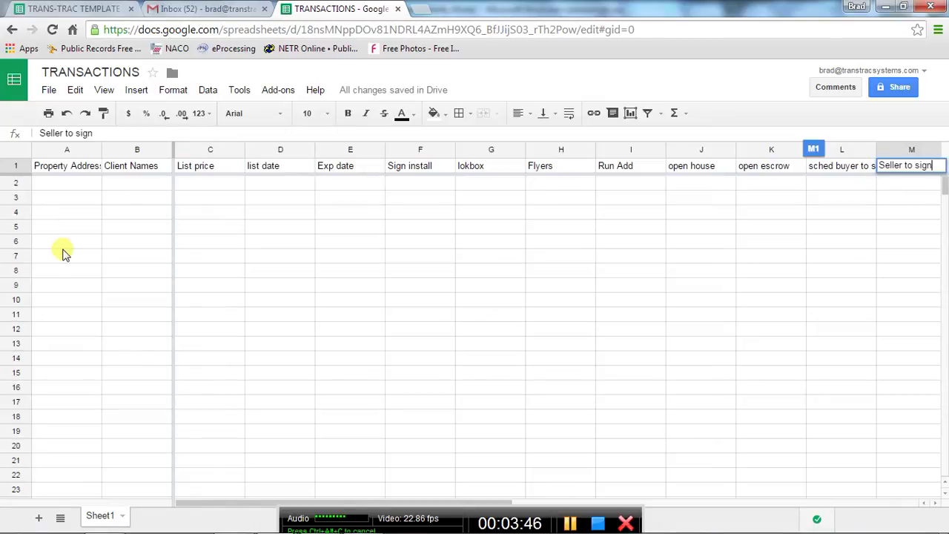
Commit the Seller to sign heading and clear a stray entry in Z2.
{"action": "left_click", "coordinate": [61, 186]}
{"action": "key", "text": "ctrl+Right"}
{"action": "type", "text": "23"}
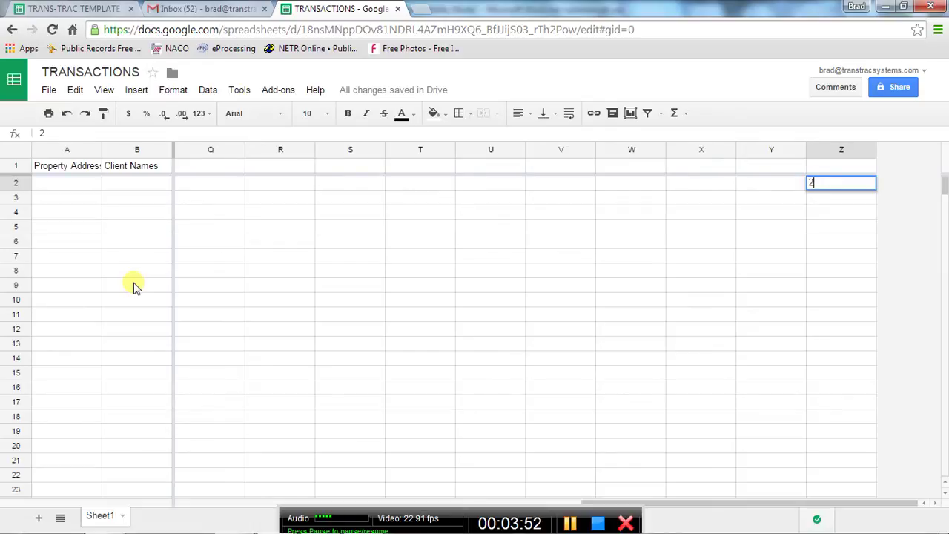
{"action": "key", "text": "BackSpace"}
Enter 123 Main st in A2 and a sample client name in B2.
{"action": "left_click", "coordinate": [63, 185]}
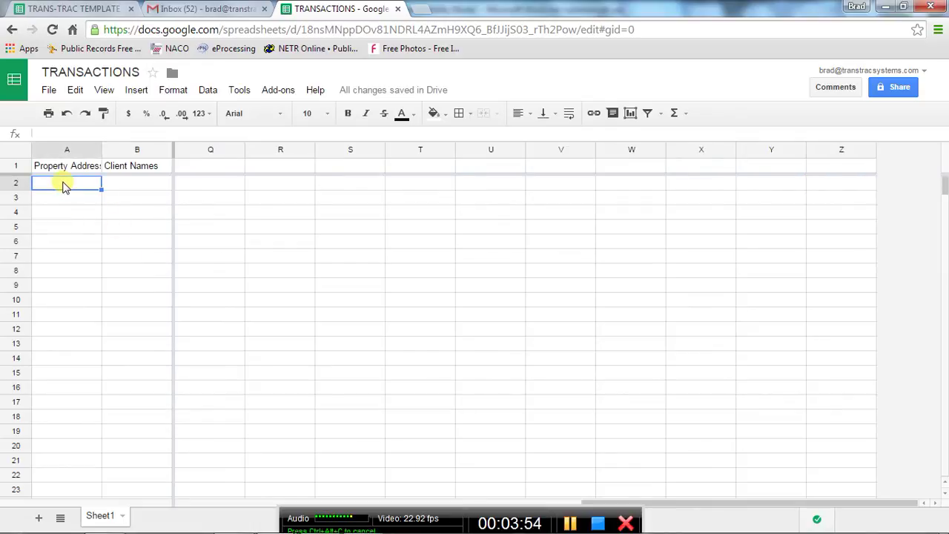
{"action": "type", "text": "123"}
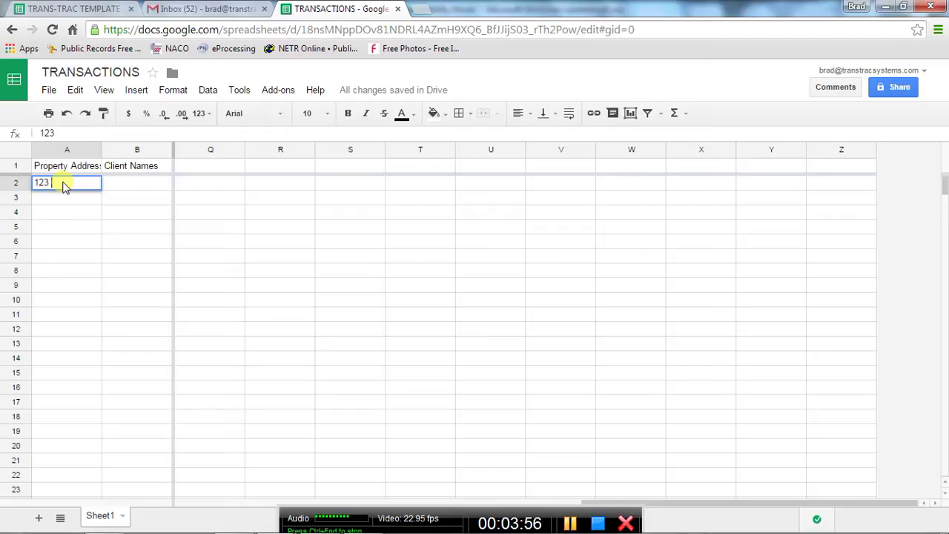
{"action": "type", "text": " Main st"}
{"action": "key", "text": "Tab"}
{"action": "type", "text": "Jane"}
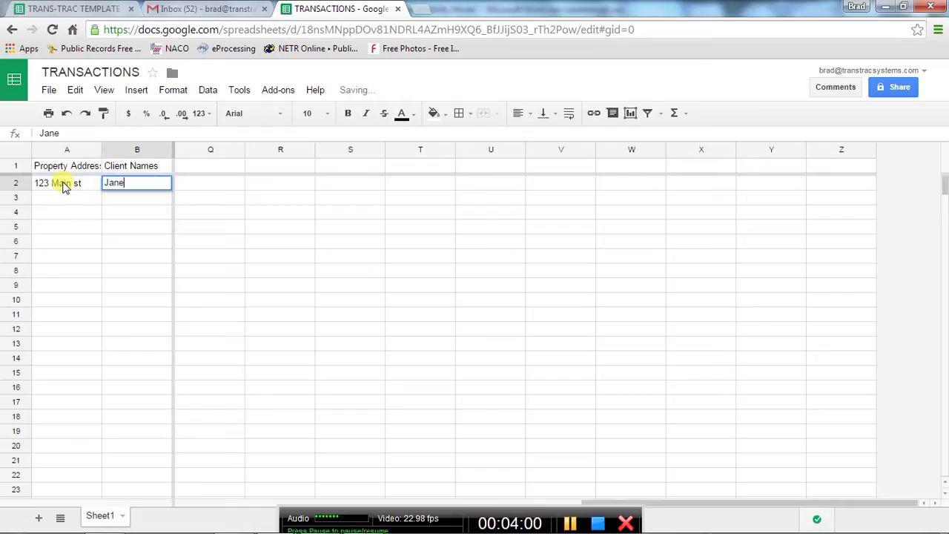
{"action": "type", "text": " Doe"}
{"action": "key", "text": "Tab"}
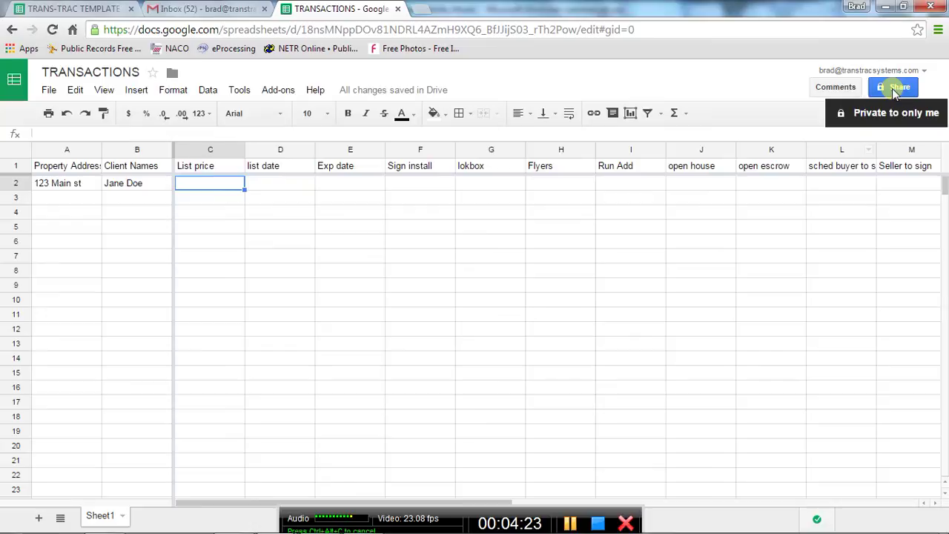
Start sharing TRANSACTIONS with an assistant's e-mail, then cancel and close without inviting.
{"action": "left_click", "coordinate": [895, 90]}
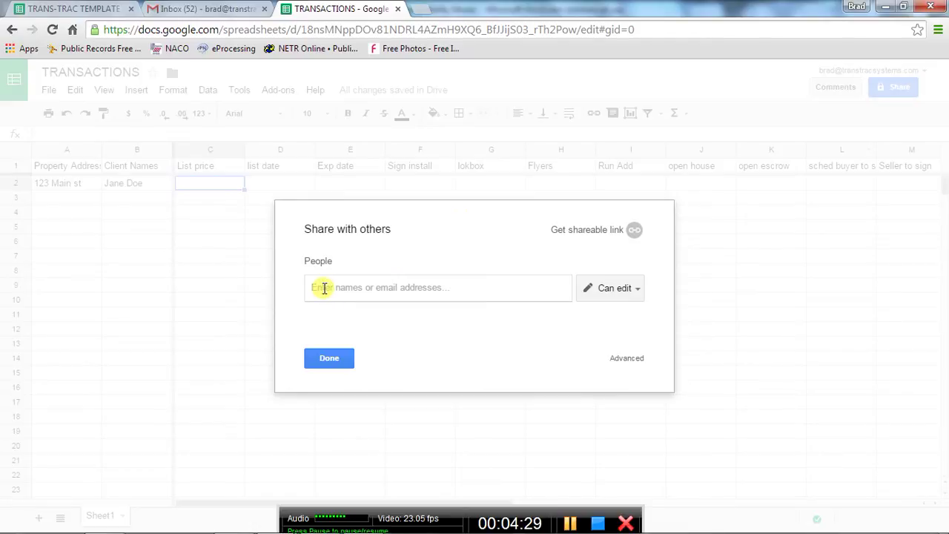
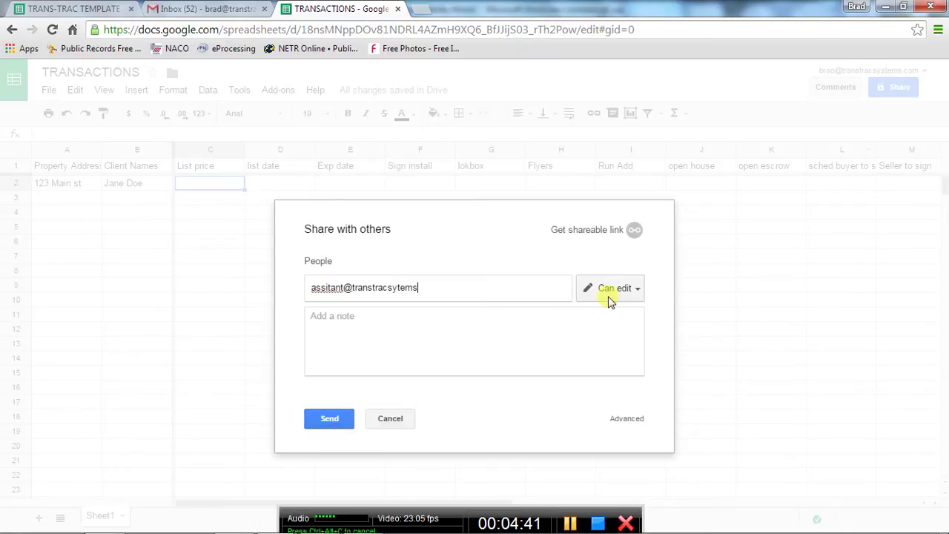
{"action": "left_click", "coordinate": [391, 420]}
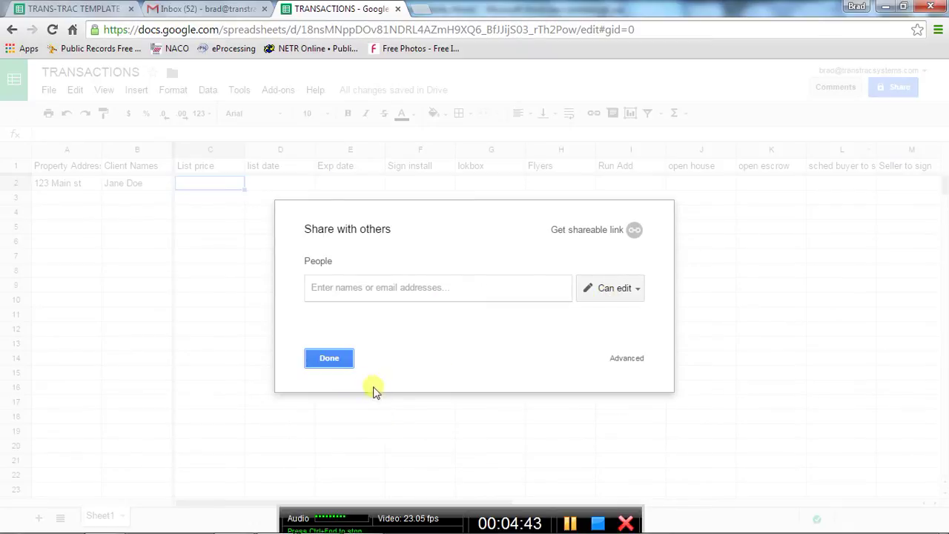
{"action": "left_click", "coordinate": [329, 359]}
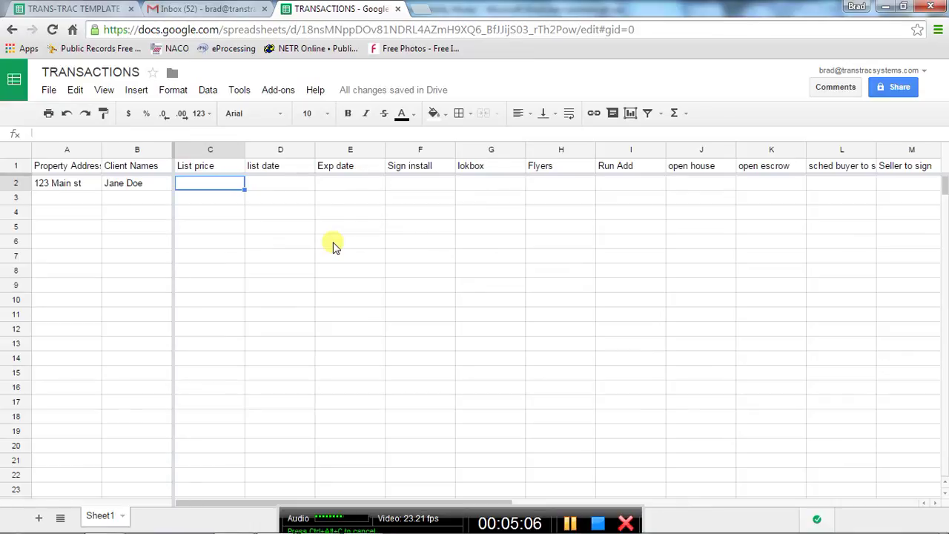
Review the template's TRANSACTIONS columns and sheet 2, ending back on TRANSACTIONS.
{"action": "left_click", "coordinate": [79, 9]}
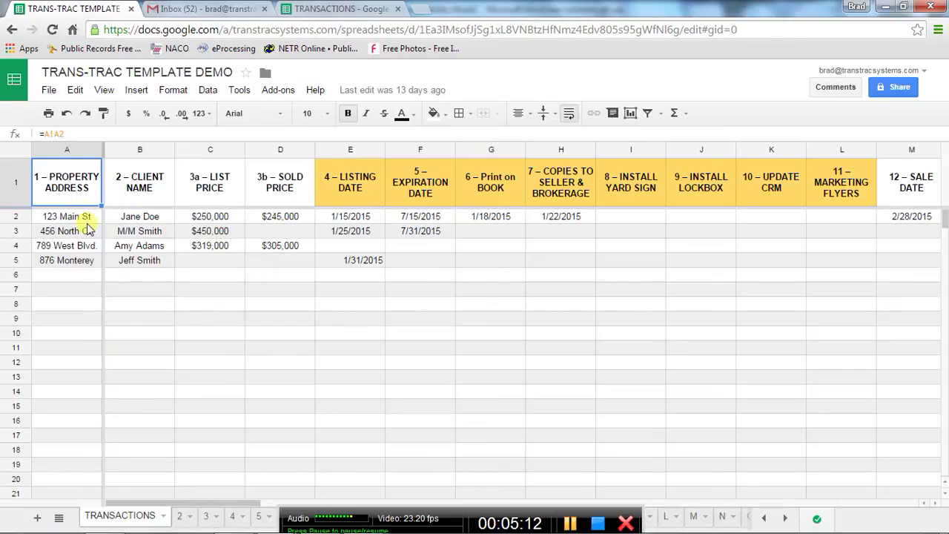
{"action": "left_click_drag", "start_coordinate": [242, 505], "coordinate": [197, 505]}
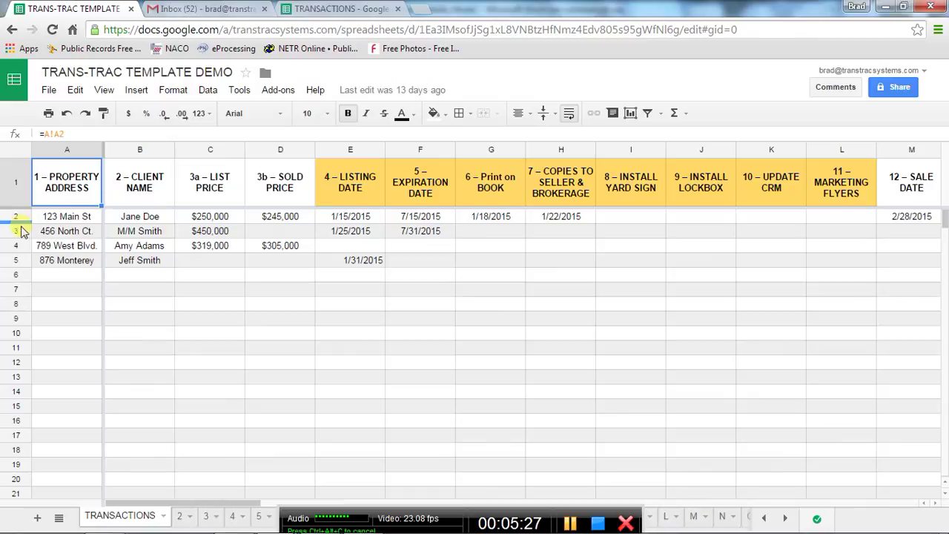
{"action": "left_click", "coordinate": [180, 517]}
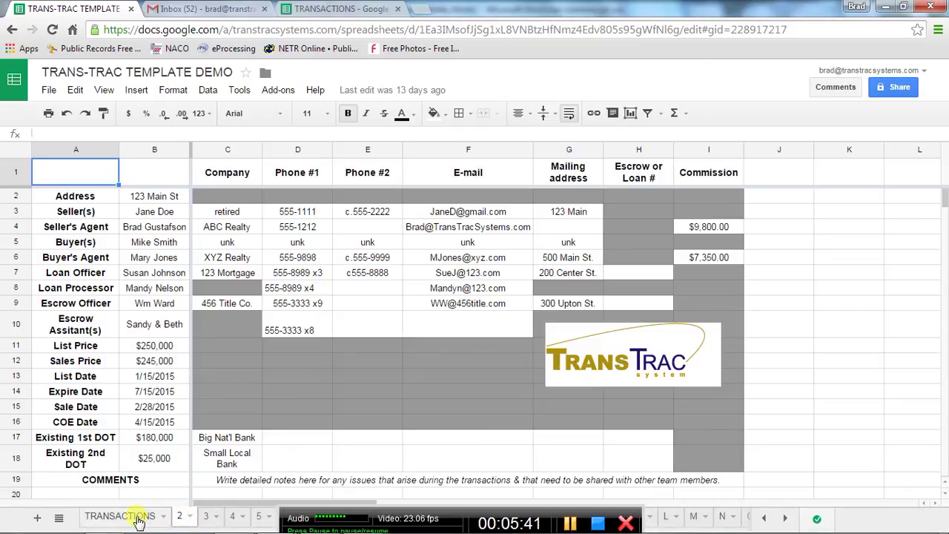
{"action": "left_click", "coordinate": [136, 519]}
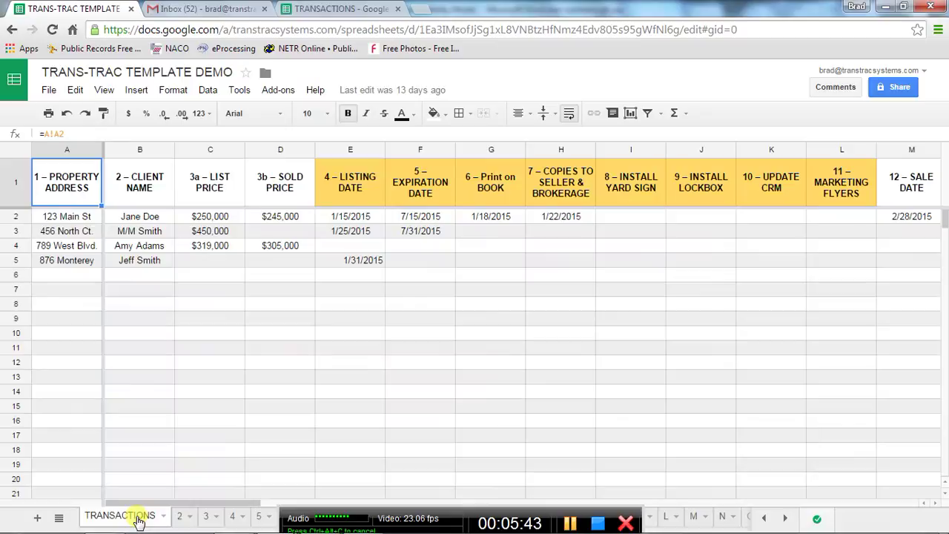
In TRANSACTIONS, add a new sheet, rename Sheet2 to '2', and end on sheet 2.
{"action": "left_click", "coordinate": [324, 11]}
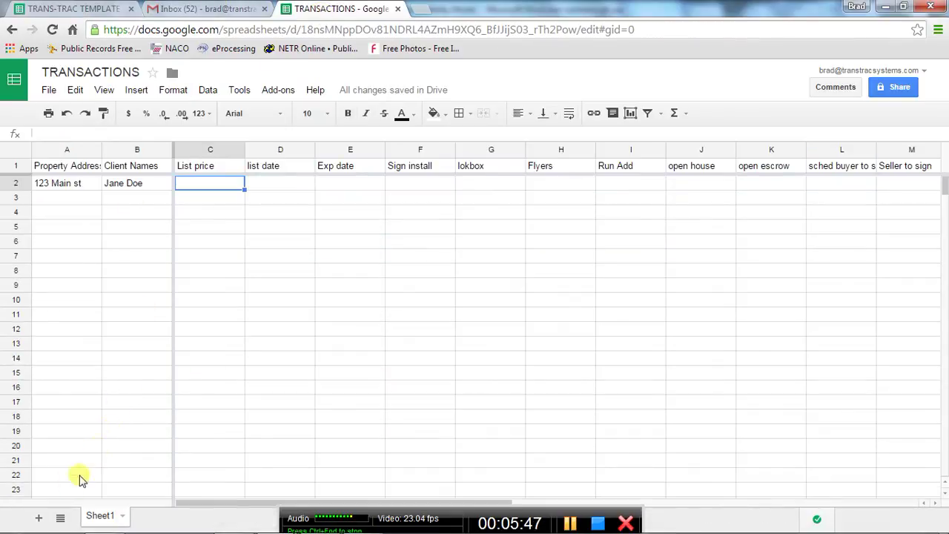
{"action": "left_click", "coordinate": [40, 519]}
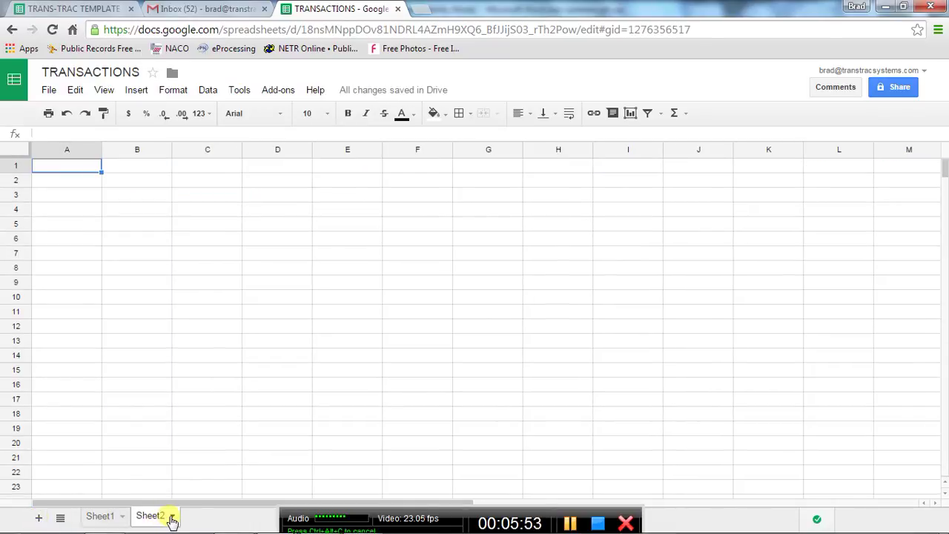
{"action": "left_click", "coordinate": [171, 516]}
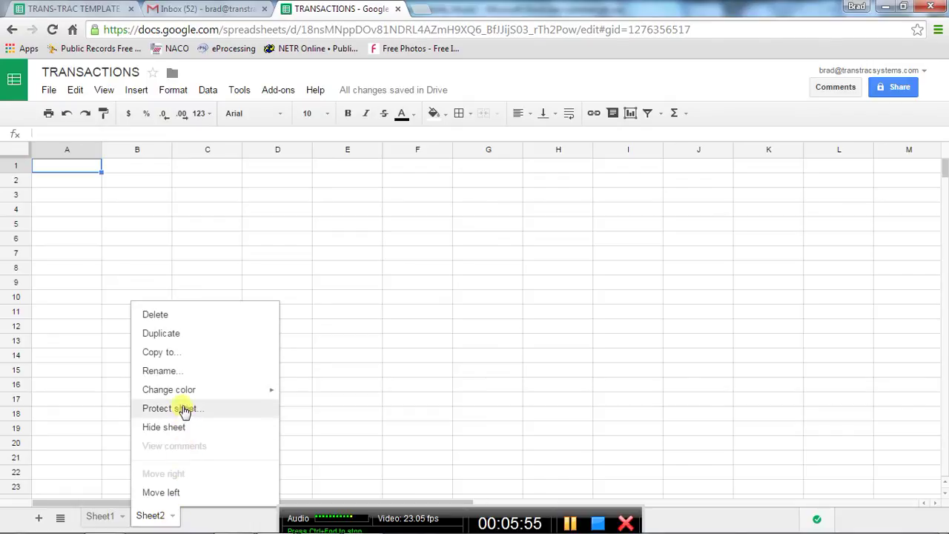
{"action": "left_click", "coordinate": [187, 373]}
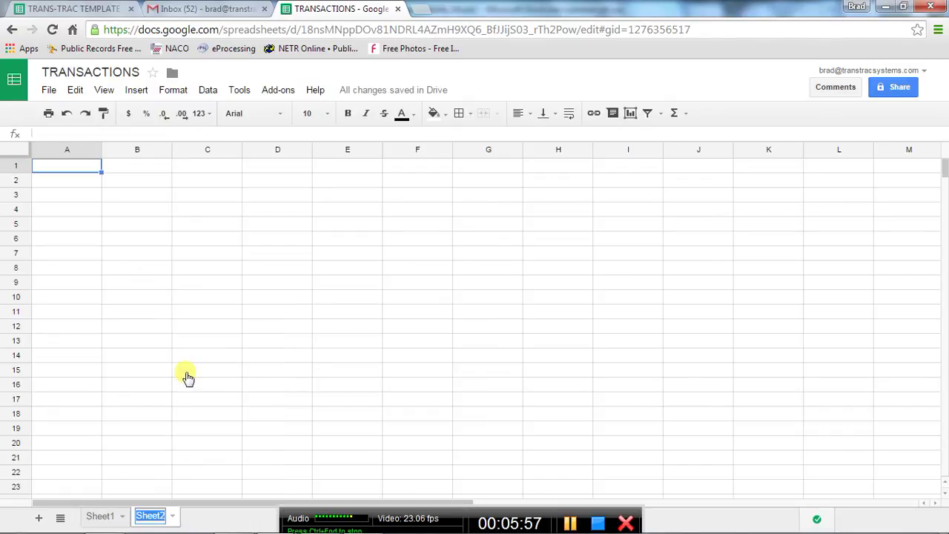
{"action": "type", "text": "Listing #1"}
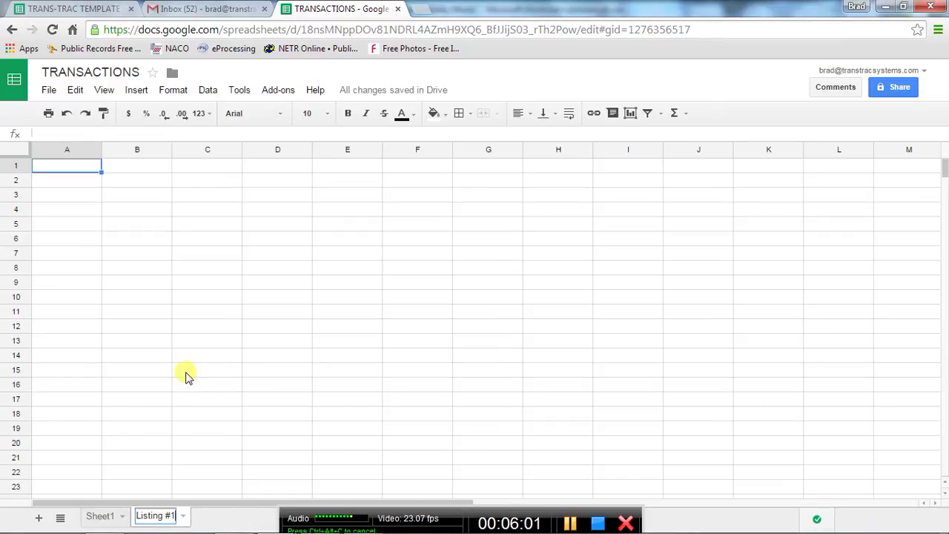
{"action": "key", "text": "BackSpace"}
{"action": "key", "text": "BackSpace"}
{"action": "key", "text": "BackSpace"}
{"action": "key", "text": "BackSpace"}
{"action": "key", "text": "BackSpace"}
{"action": "key", "text": "BackSpace"}
{"action": "key", "text": "BackSpace"}
{"action": "key", "text": "BackSpace"}
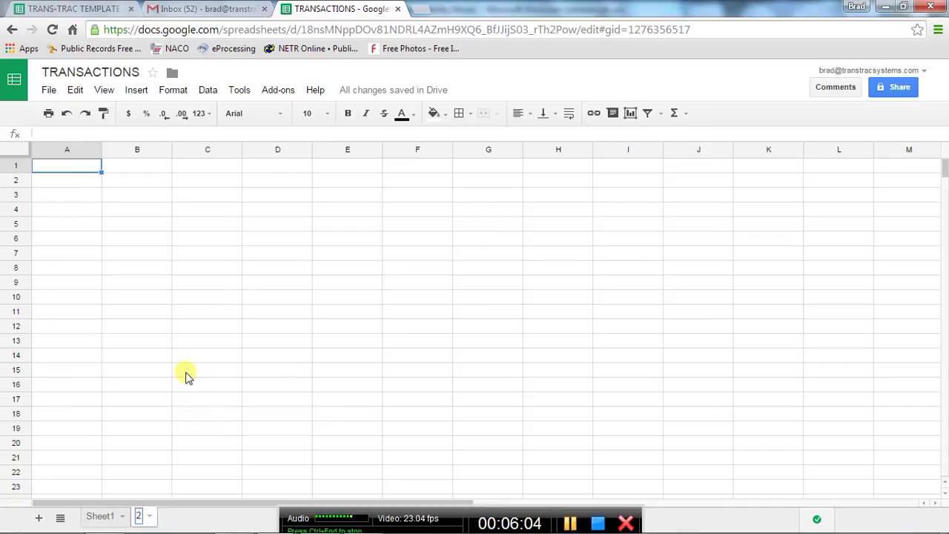
{"action": "left_click", "coordinate": [215, 523]}
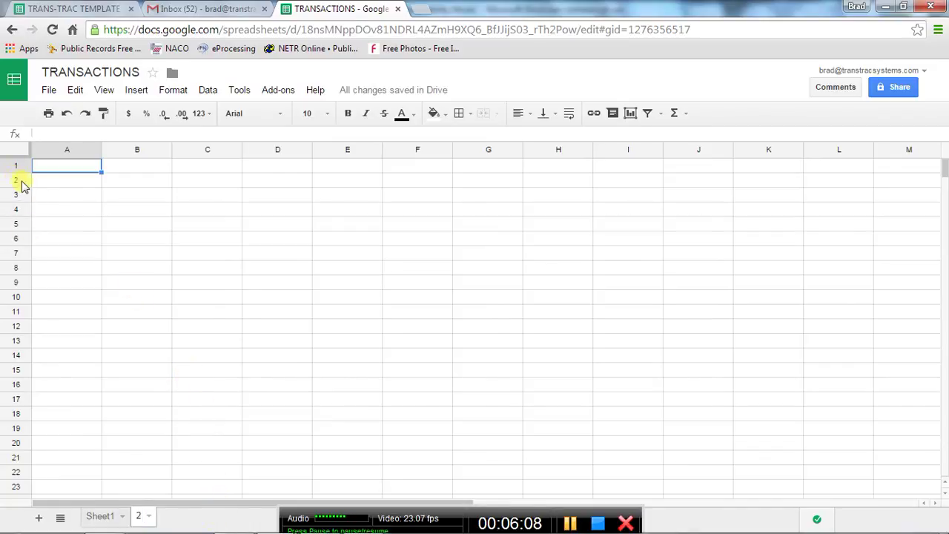
{"action": "left_click", "coordinate": [100, 517]}
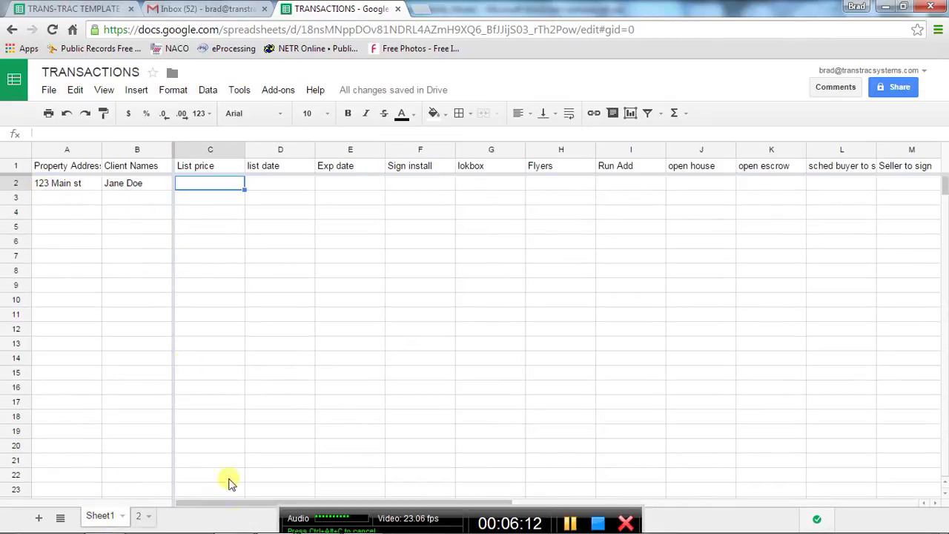
{"action": "left_click", "coordinate": [143, 519]}
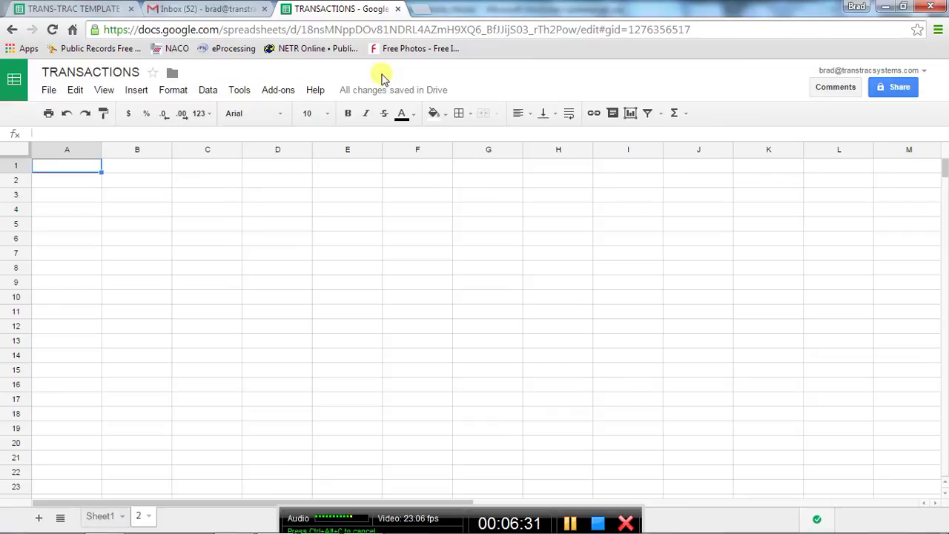
{"action": "key", "text": "alt+Tab"}
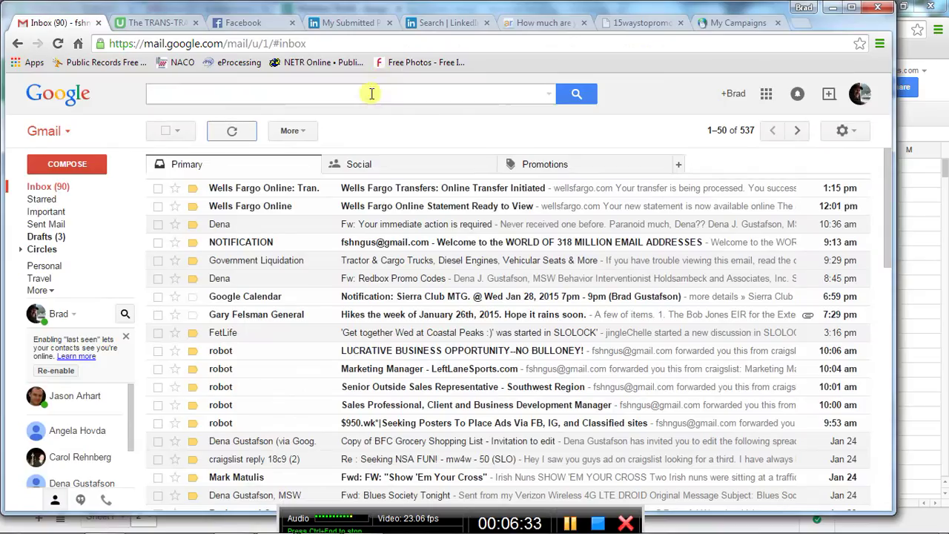
{"action": "left_click", "coordinate": [161, 24]}
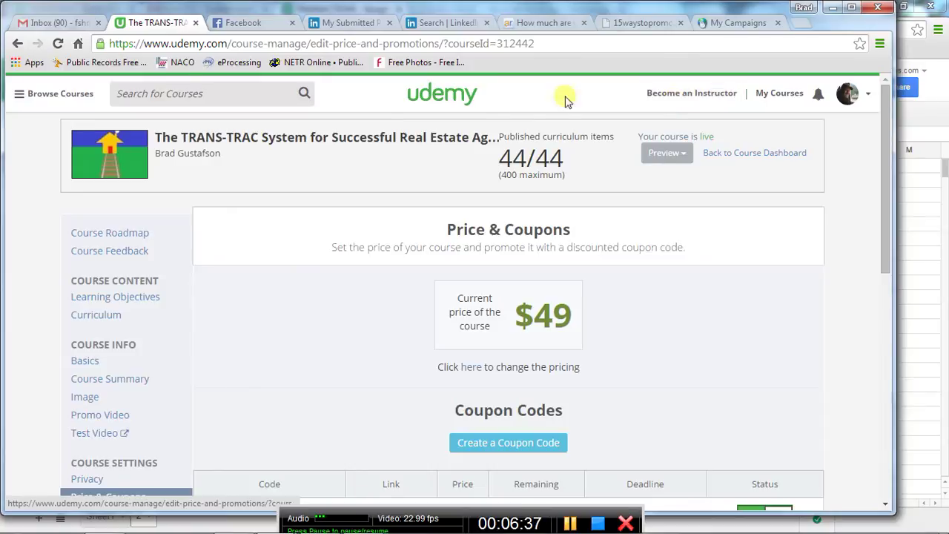
{"action": "left_click", "coordinate": [784, 94]}
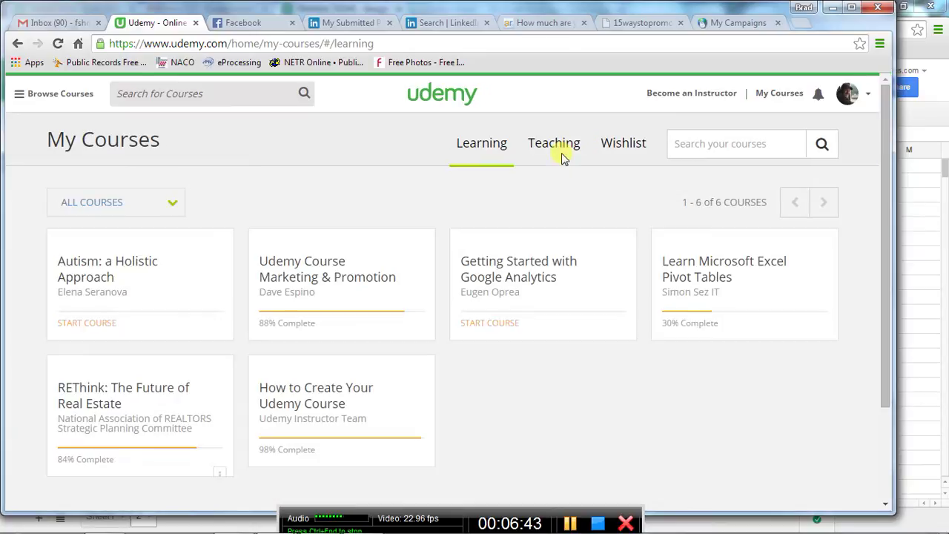
{"action": "left_click", "coordinate": [554, 146]}
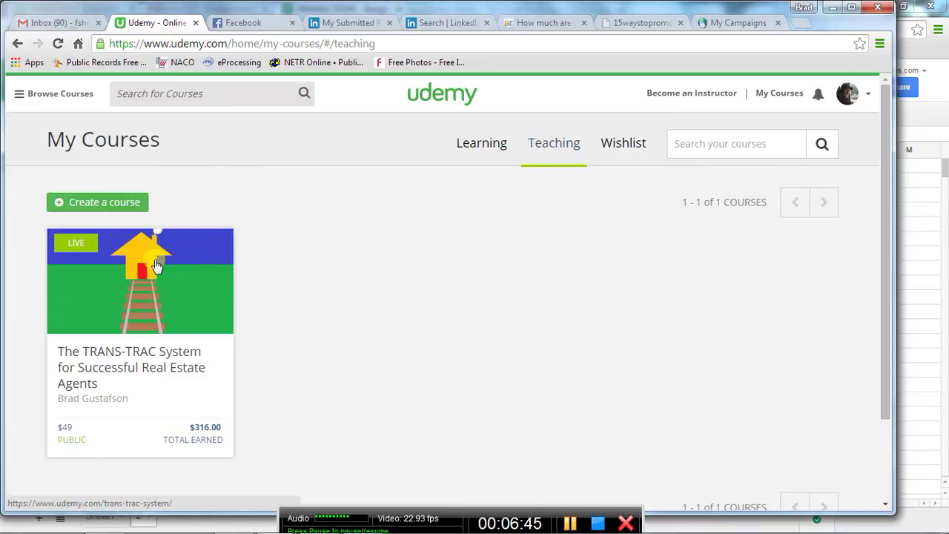
{"action": "left_click", "coordinate": [157, 265]}
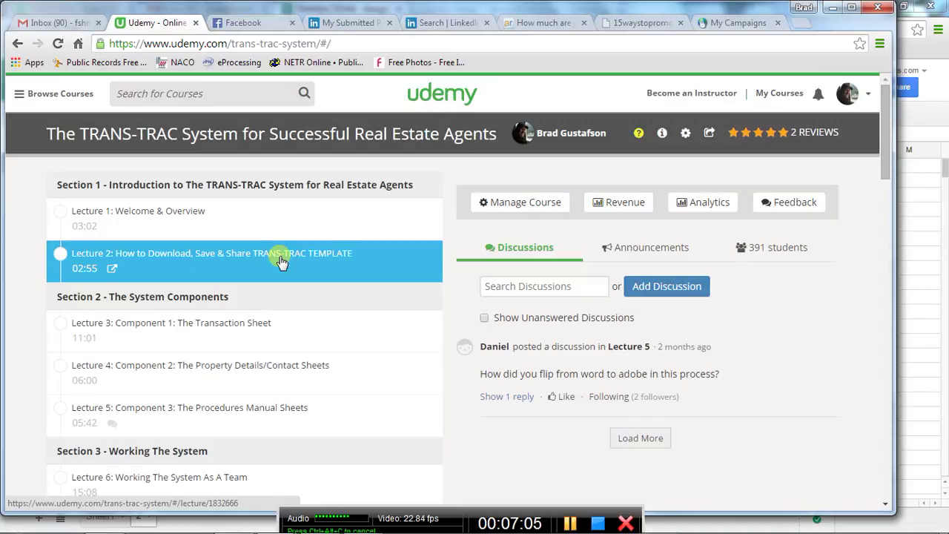
{"action": "key", "text": "alt+Tab"}
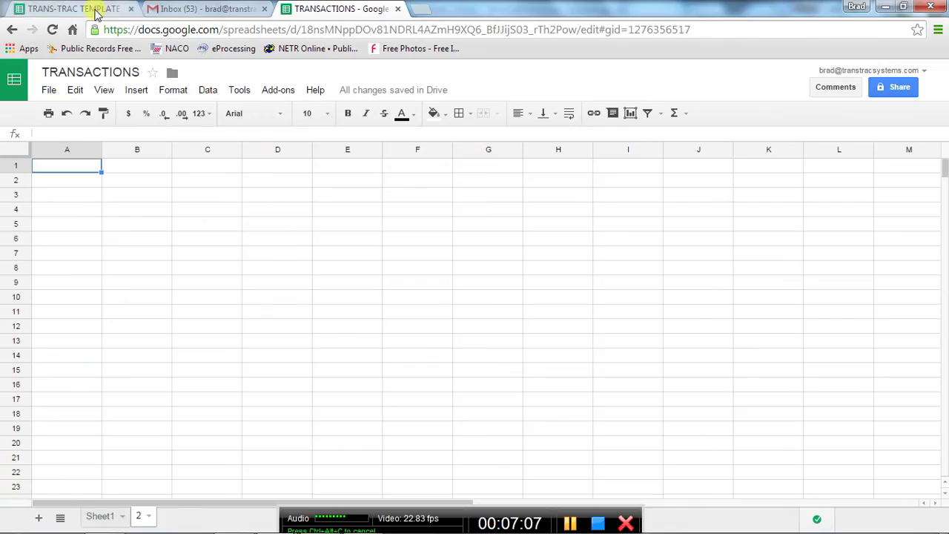
Switch to the TRANS-TRAC TEMPLATE DEMO spreadsheet to view its TRANSACTIONS sheet.
{"action": "left_click", "coordinate": [74, 8]}
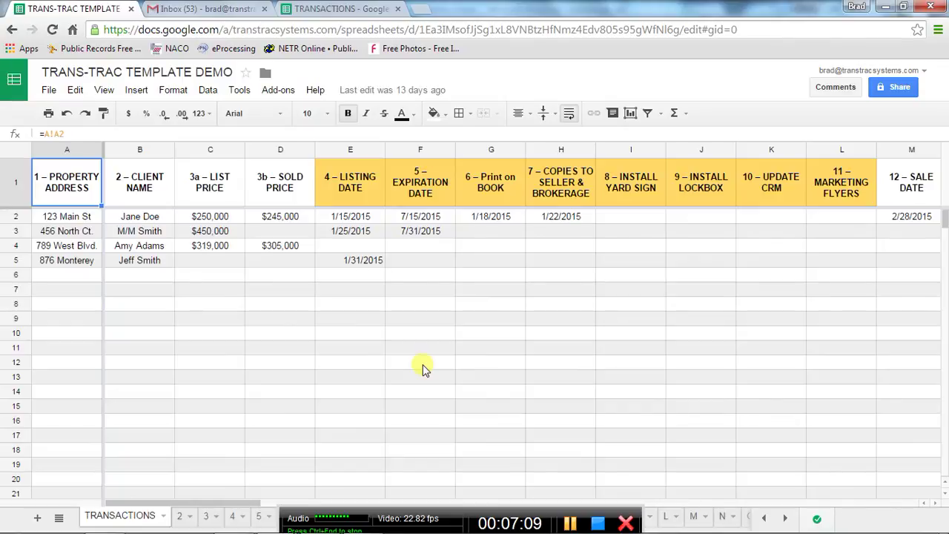